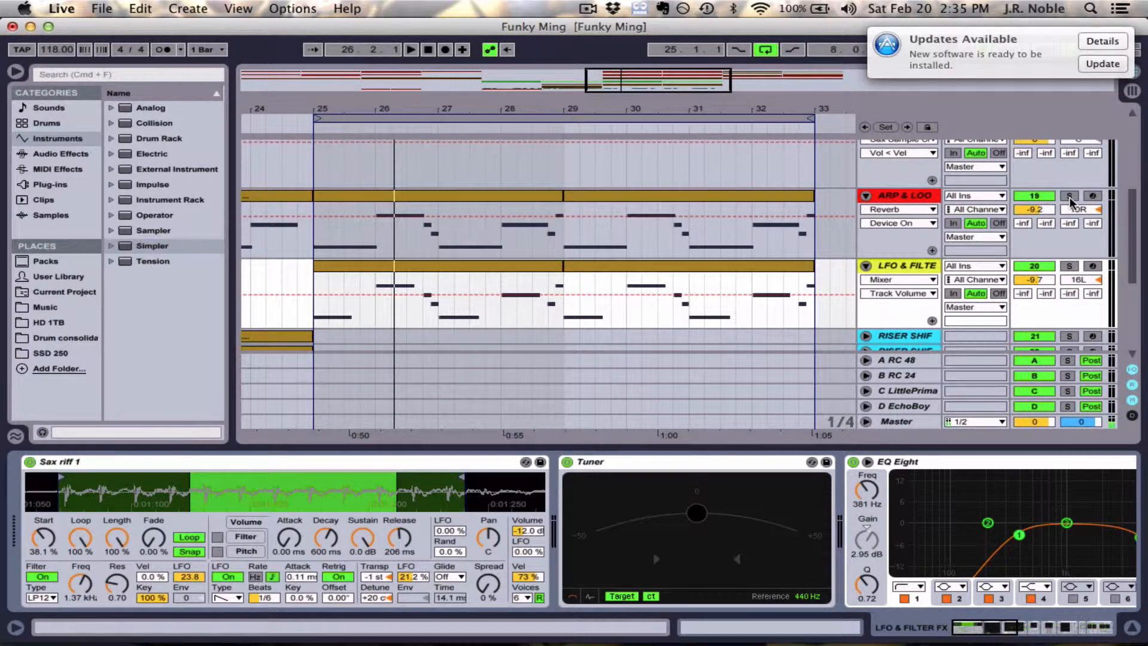
- Solo the ARP & LOO track, listen to a short stretch of the arrangement, and unsolo it
left_click(1069, 196)
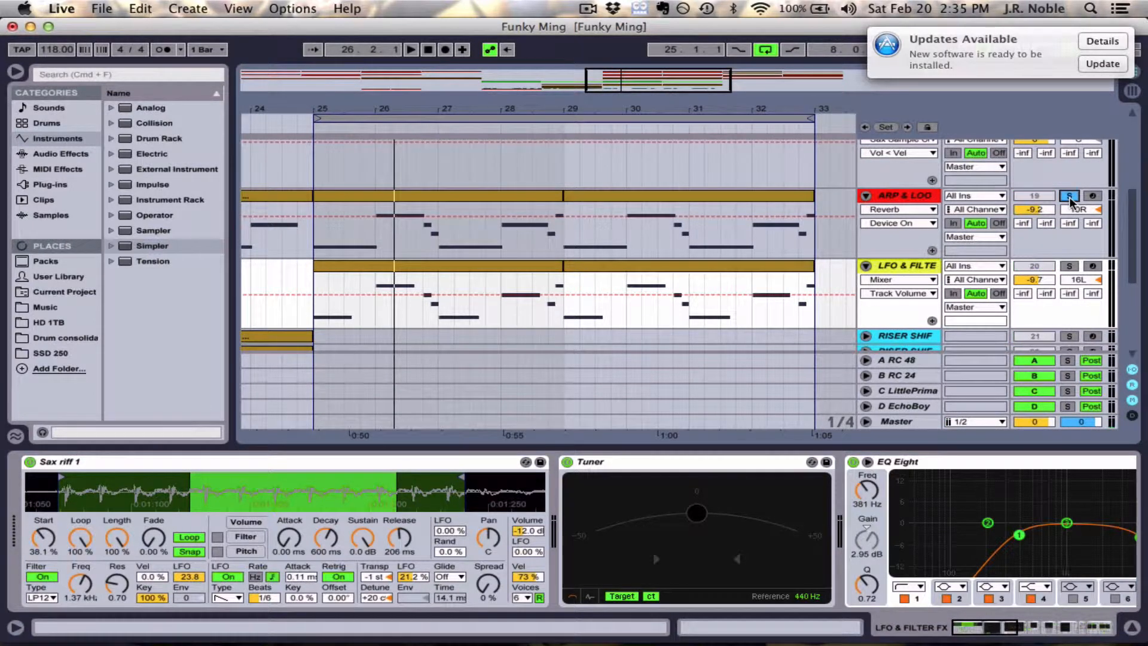
key("space")
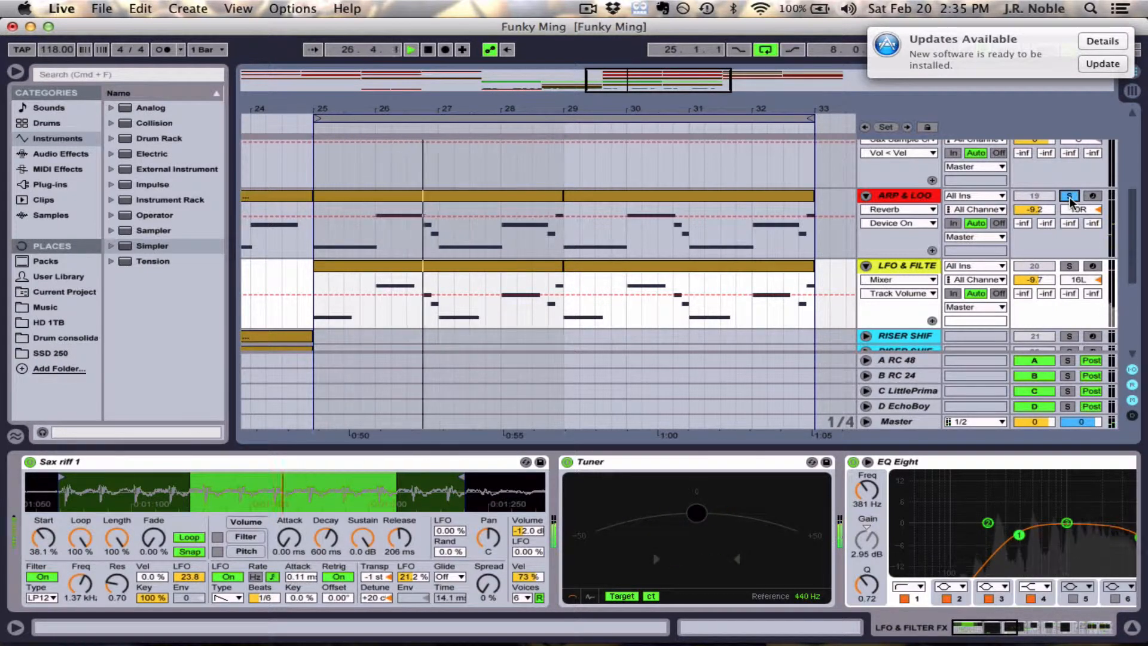
key("space")
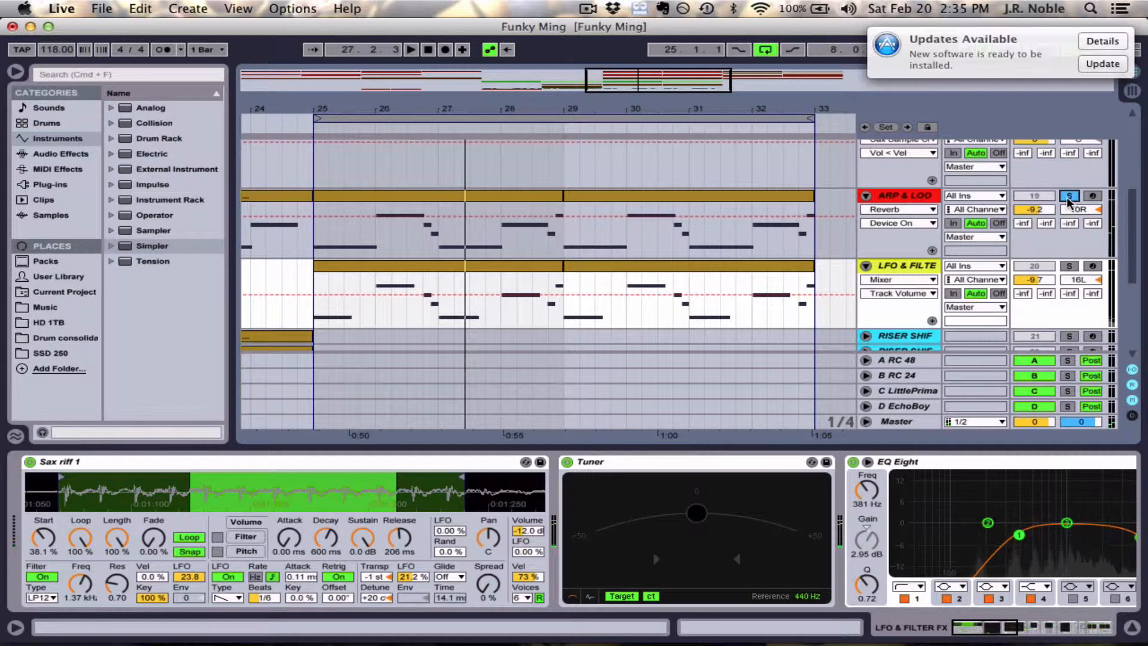
left_click(1069, 197)
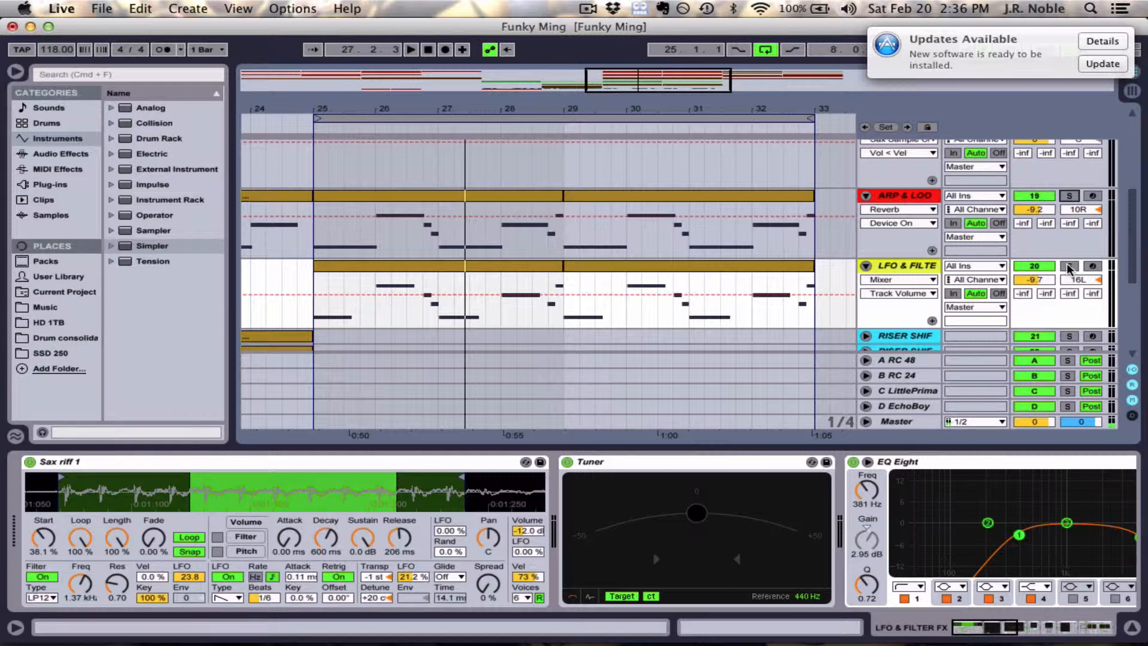
- Audition the LFO & FILTE track in solo, and unsolo it
left_click(1068, 266)
key("space")
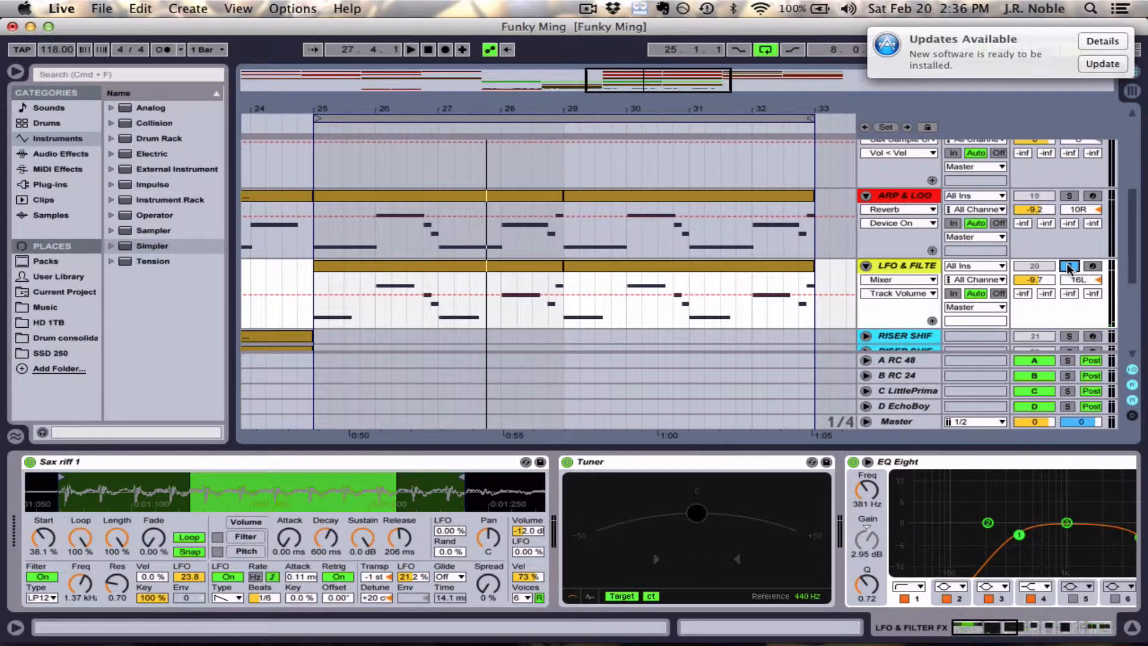
left_click(1069, 267)
- Duplicate the LFO & FILTE track and select the copy to show its Sax riff 1 sample
left_click(900, 267)
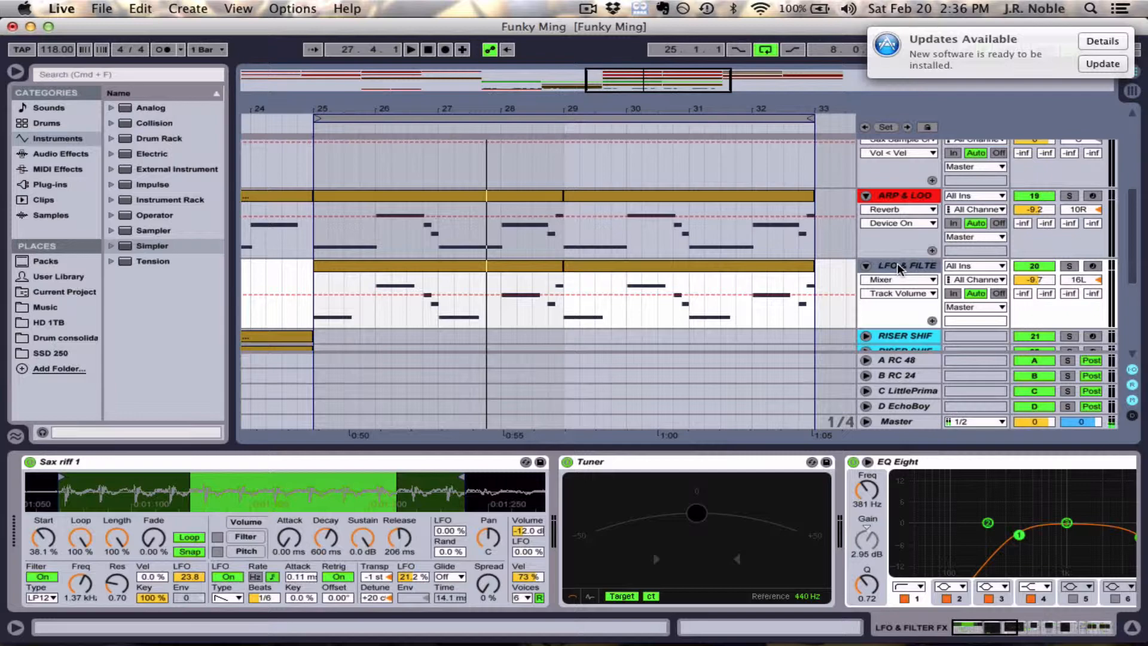
key("super+d")
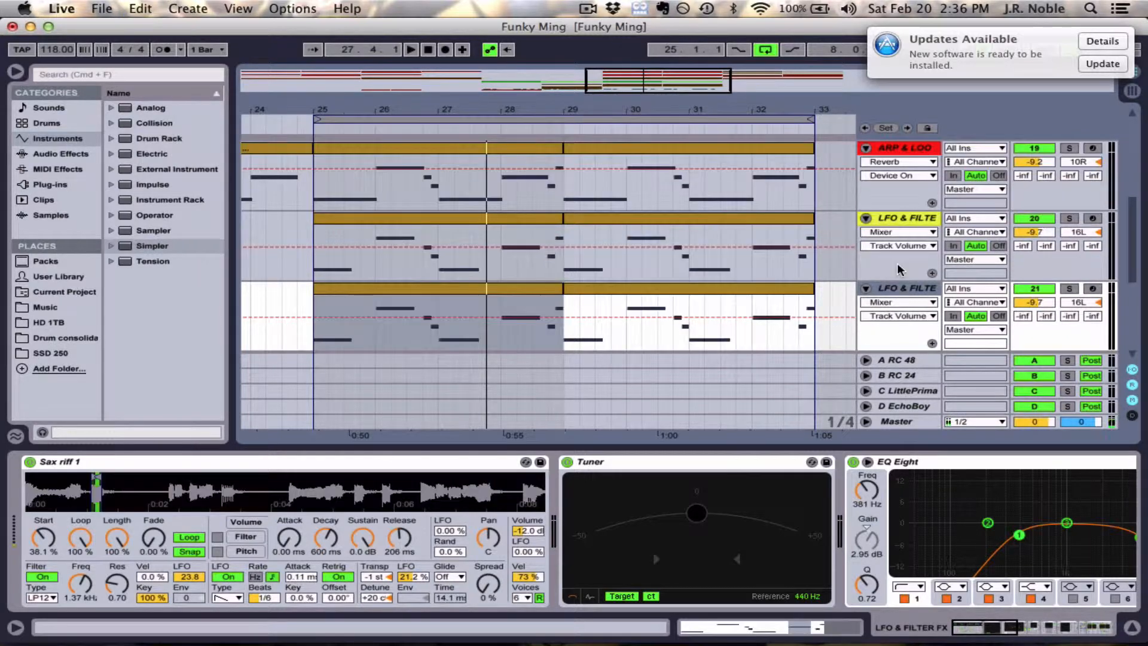
left_click(913, 214)
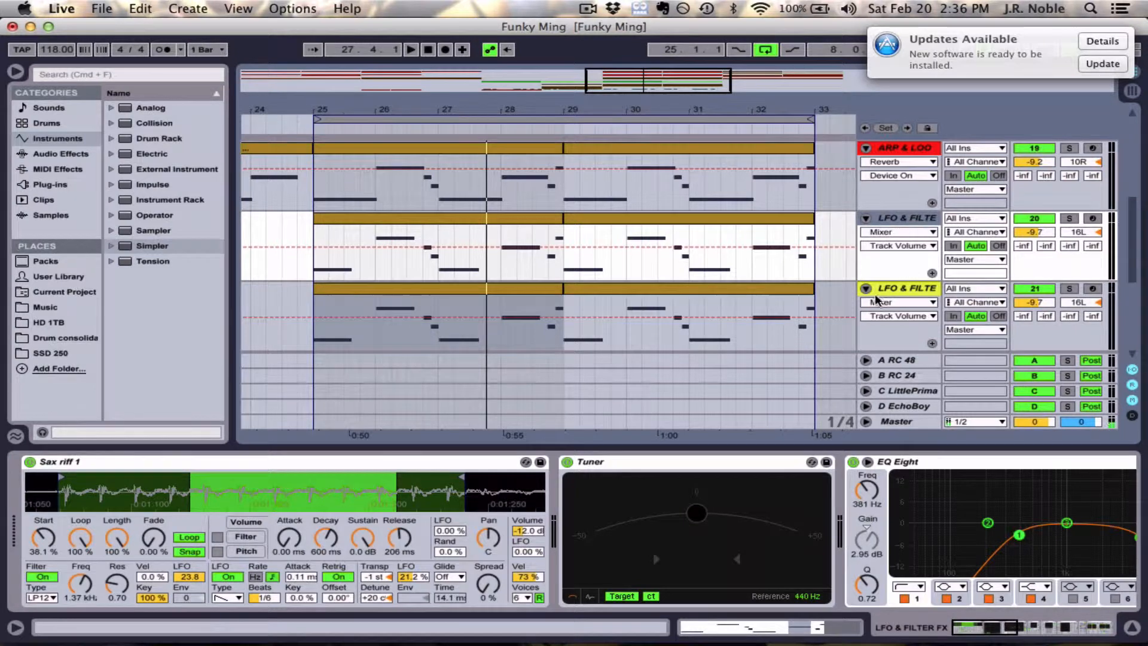
left_click(900, 289)
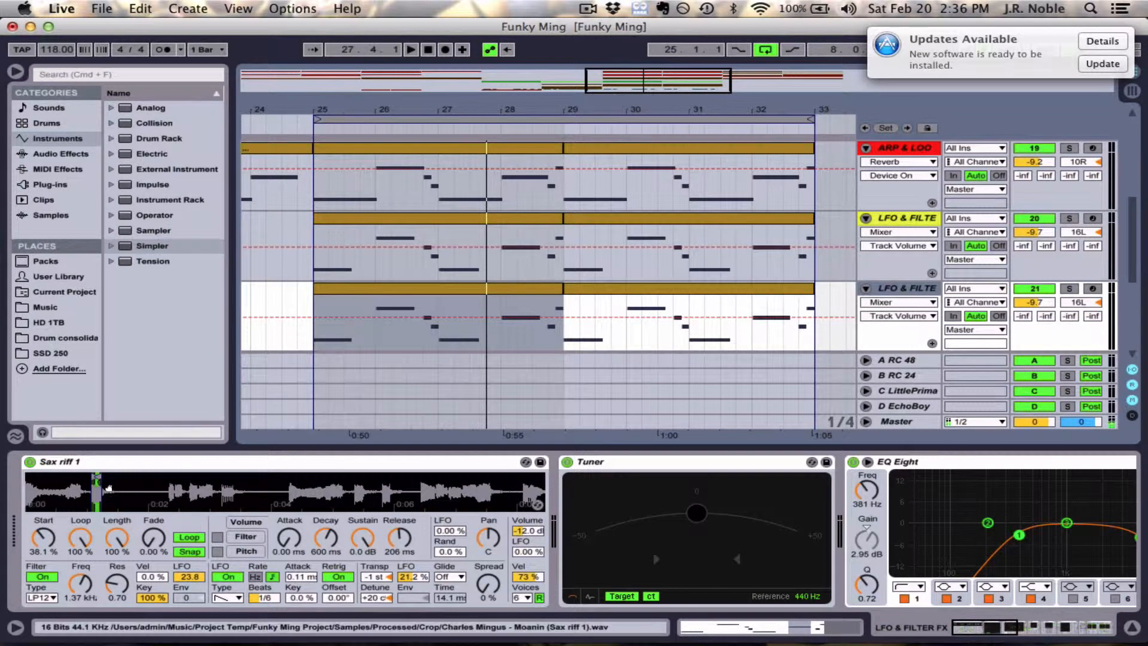
left_click_drag(100, 490, 282, 495)
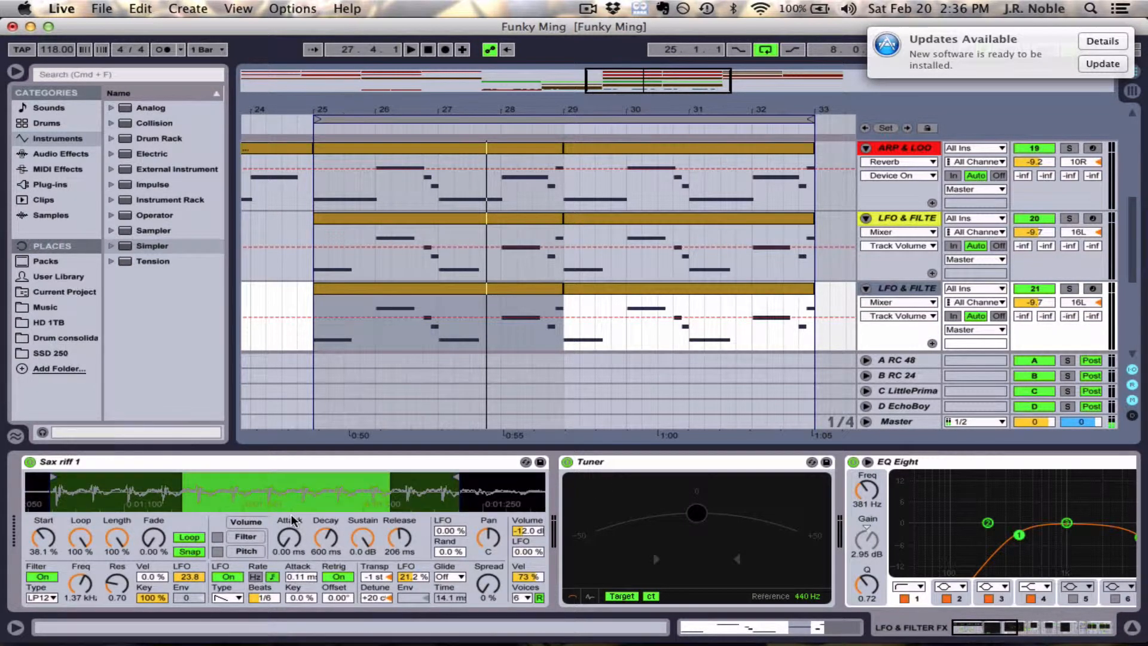
- Disable the Zappified, Simple Delay and Reverb devices on the duplicated LFO & FILTE track
scroll(291, 514, "right", 10)
scroll(294, 517, "right", 4)
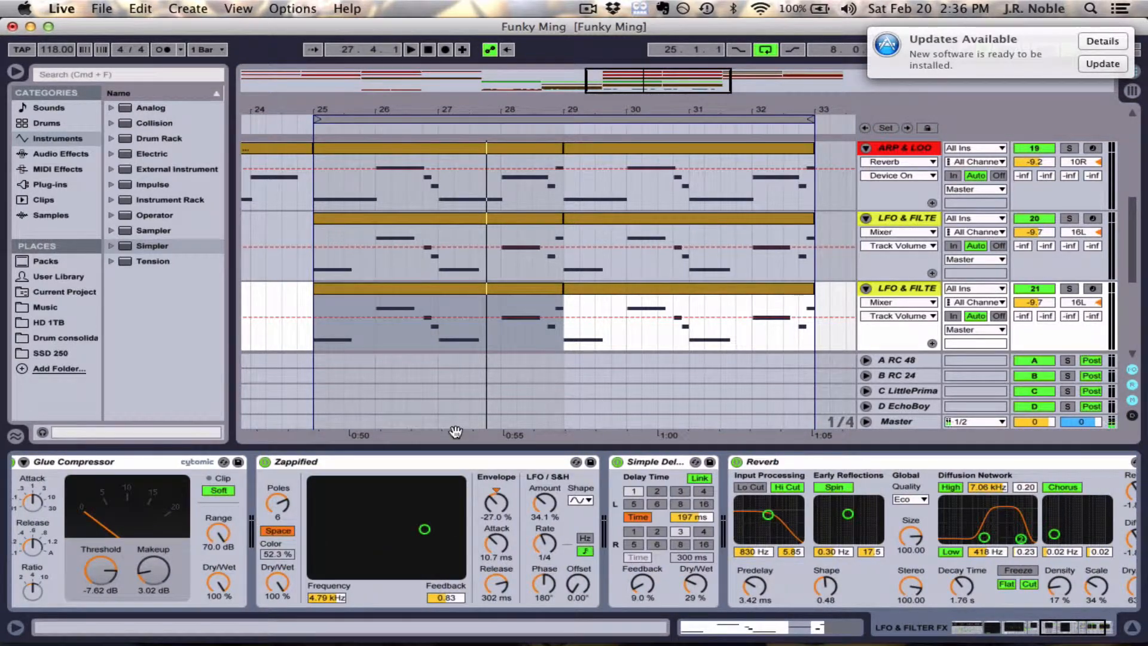
left_click(265, 462)
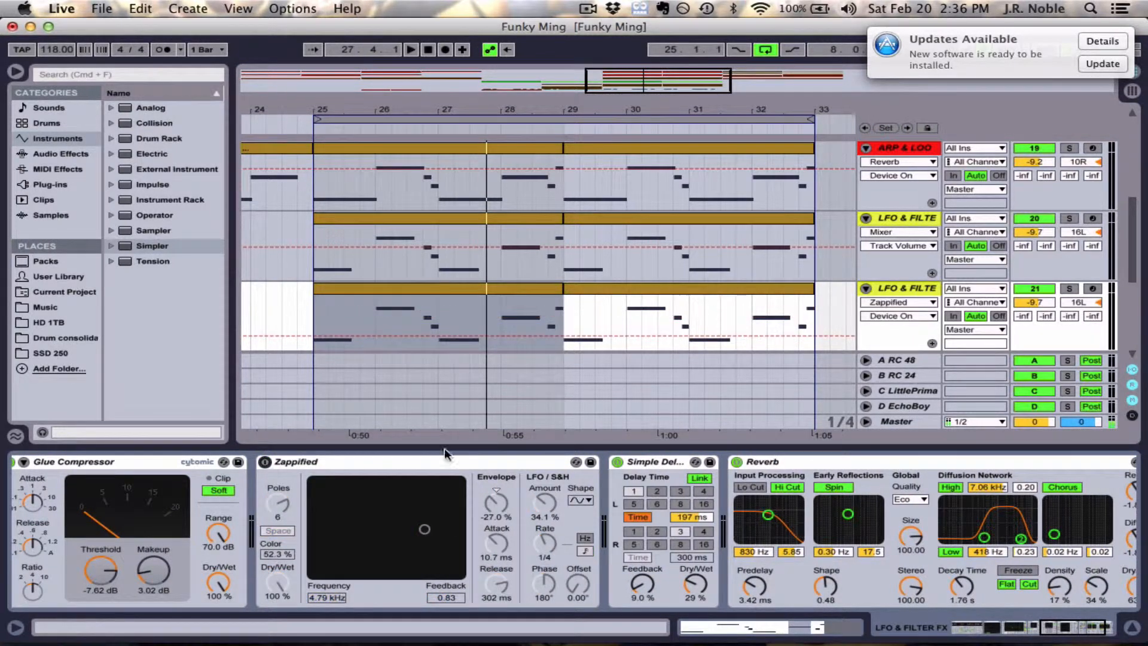
left_click(617, 462)
left_click(736, 462)
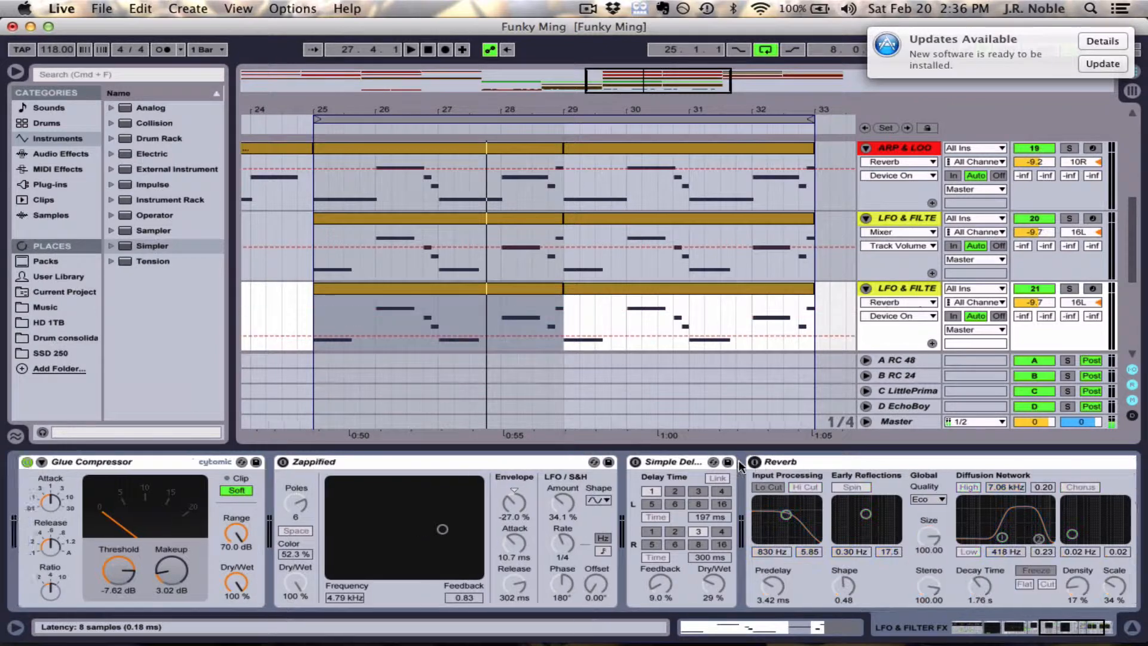
- Turn off the LFO and the filter in the duplicated track's Sax riff 1 instrument
scroll(418, 526, "left", 14)
left_click(225, 577)
left_click(42, 577)
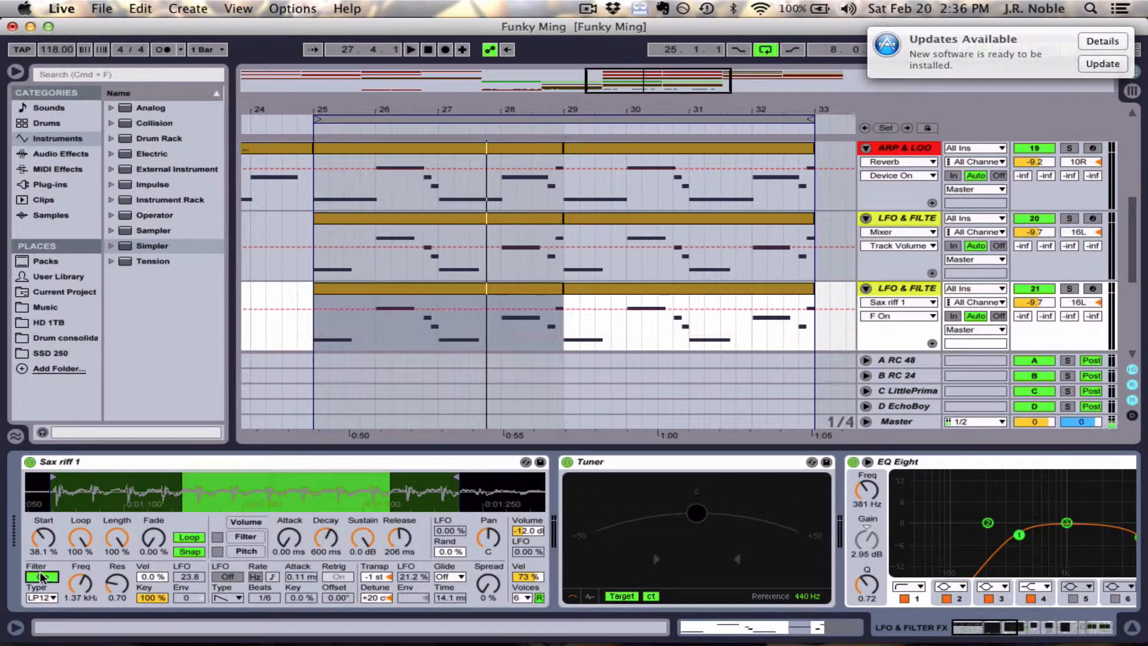
left_click(459, 532)
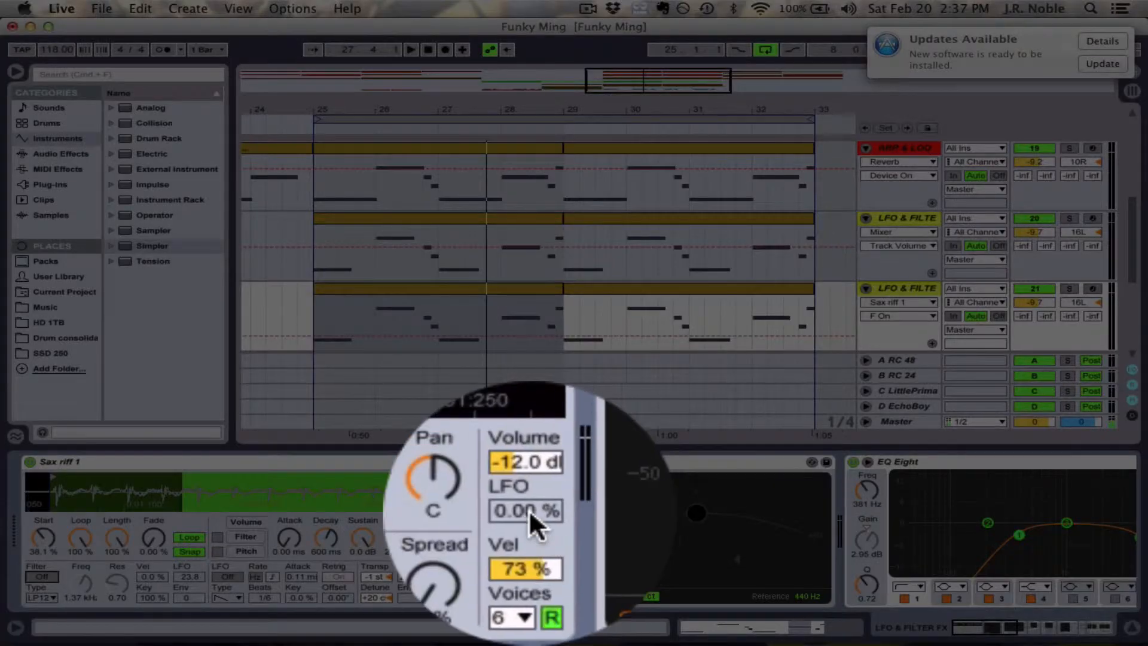
left_click(451, 512)
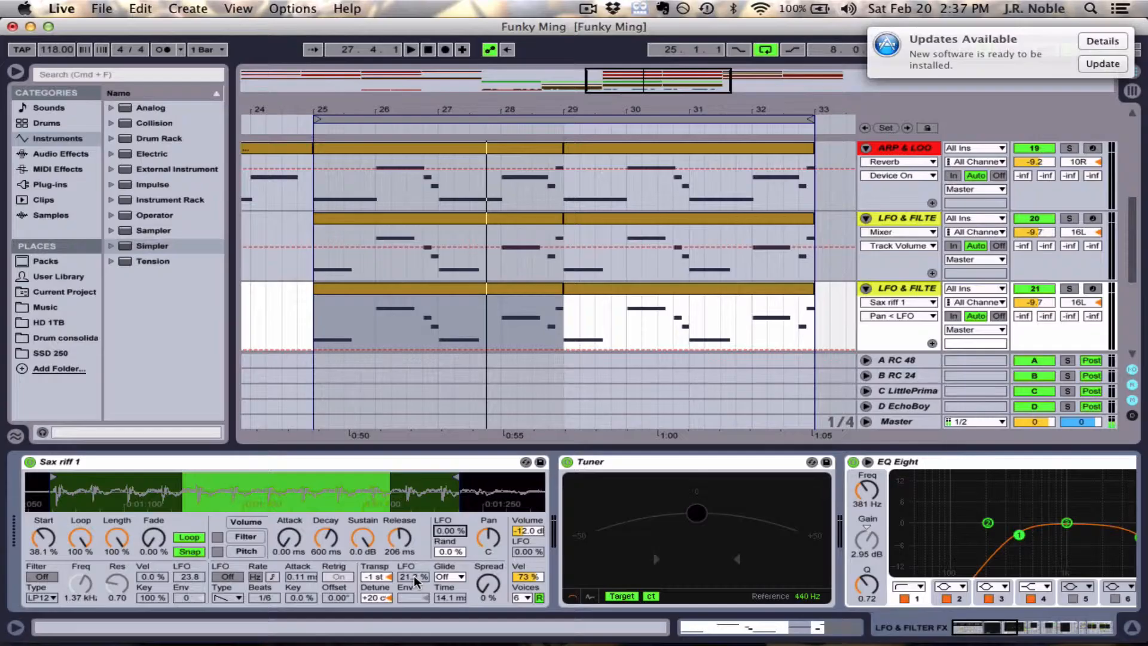
- Turn the Sax riff 1 LFO back on and set its pitch modulation amount to 0.00 %
left_click(226, 577)
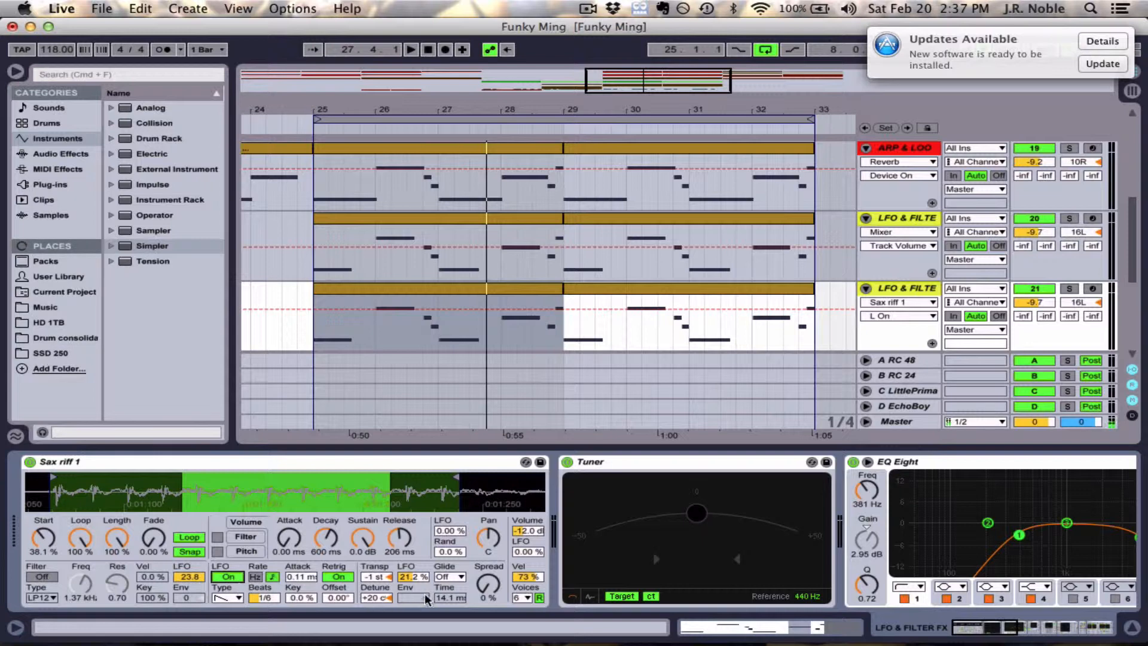
left_click_drag(414, 573, 413, 601)
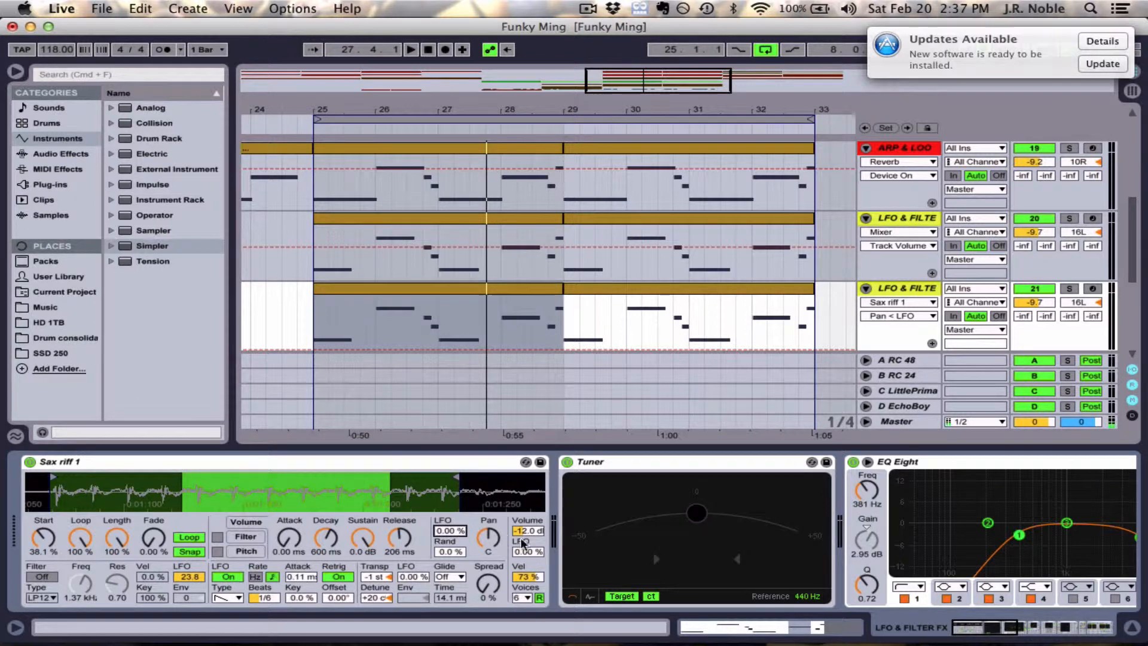
left_click(519, 552)
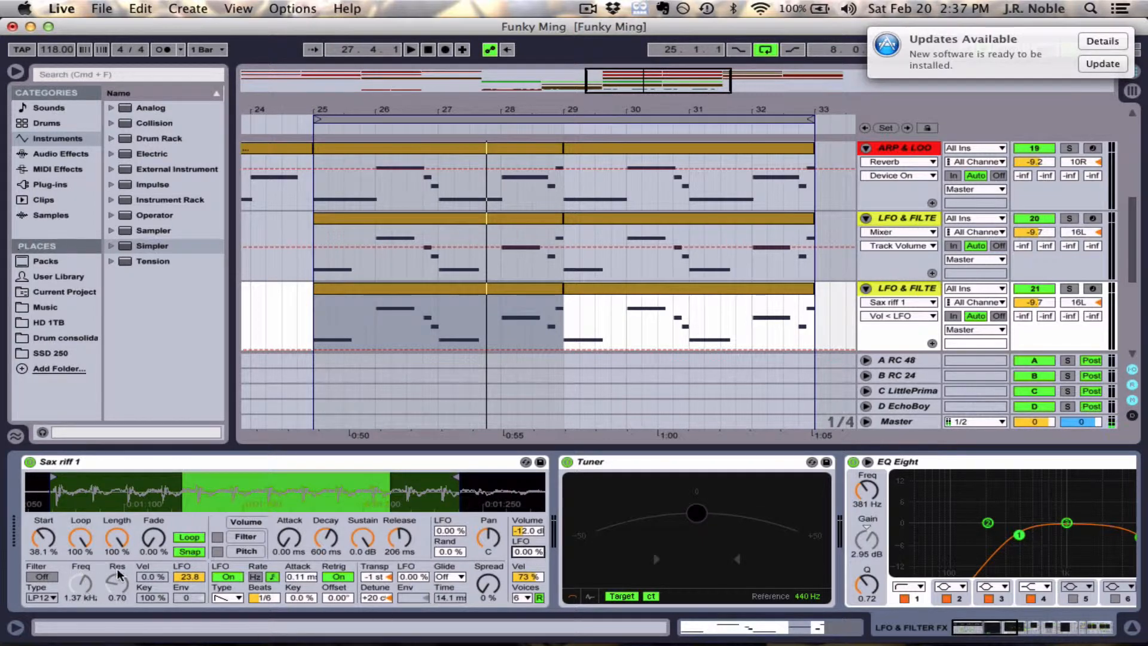
- Set the LFO to a Hz rate with a sine wave and try modulating the pan with it
left_click(273, 576)
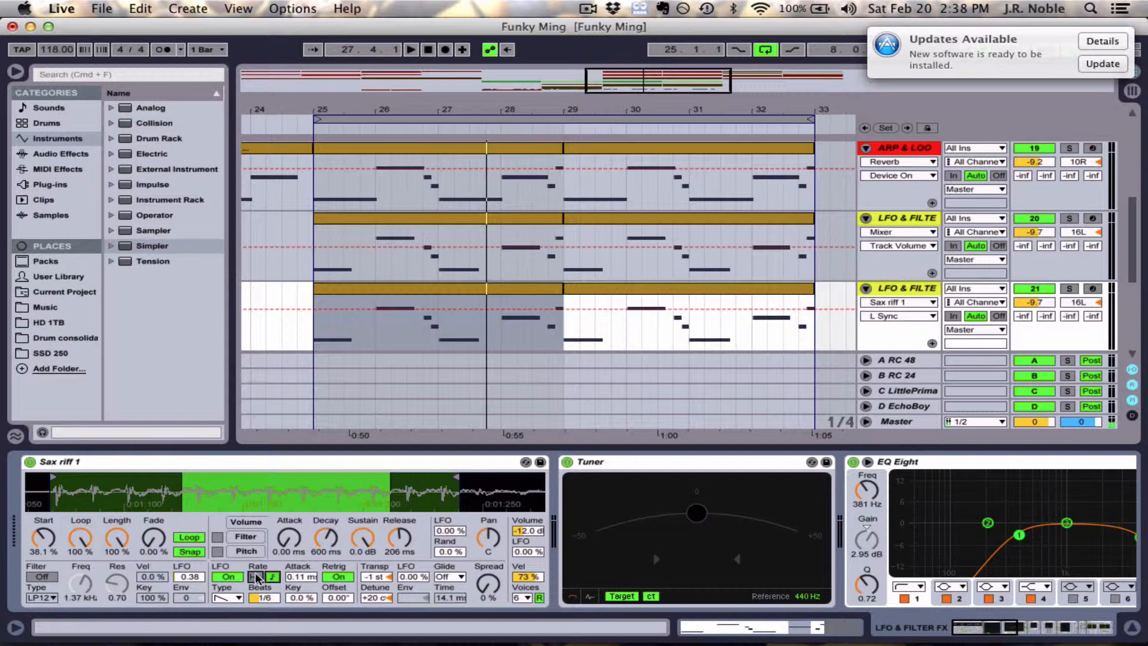
left_click(257, 577)
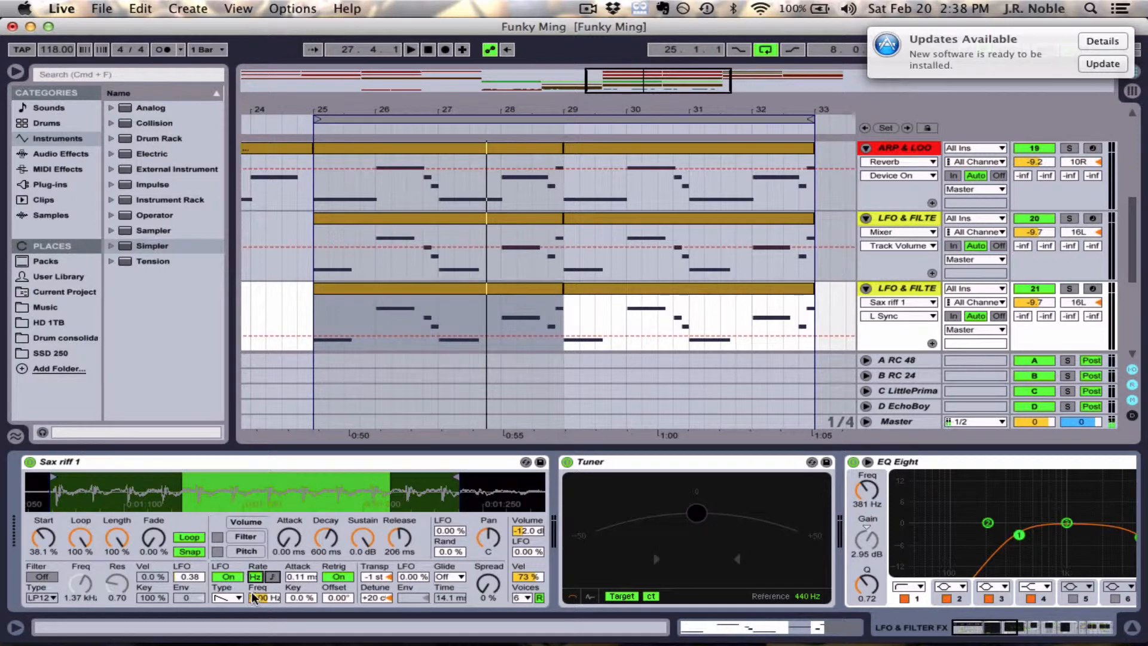
left_click(227, 598)
left_click(228, 519)
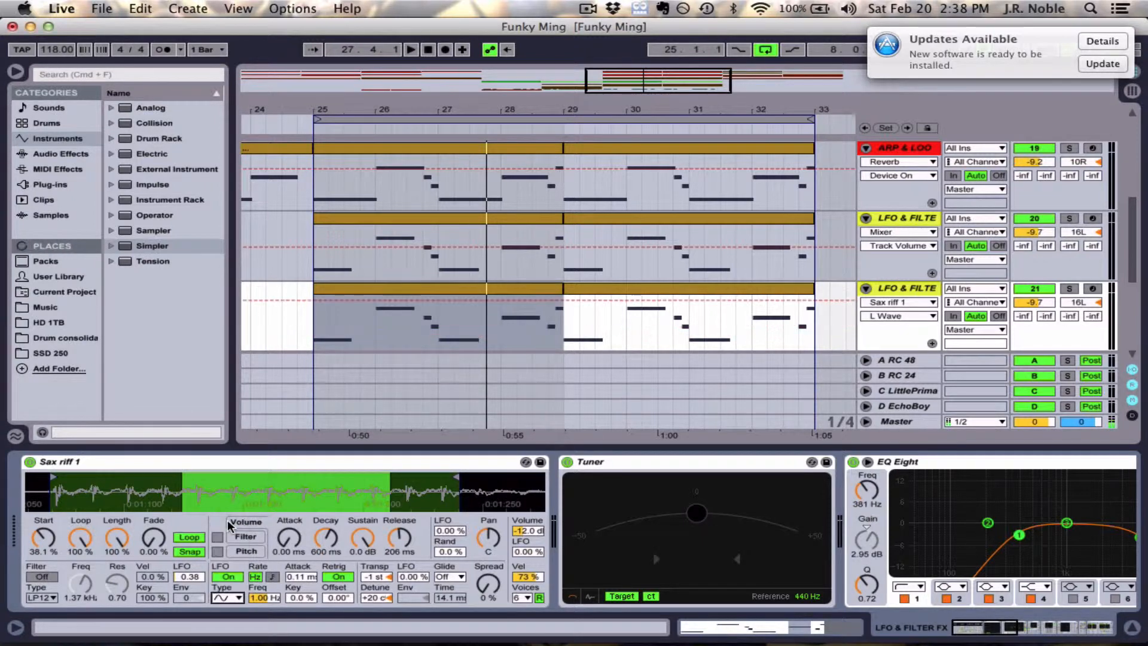
left_click(486, 538)
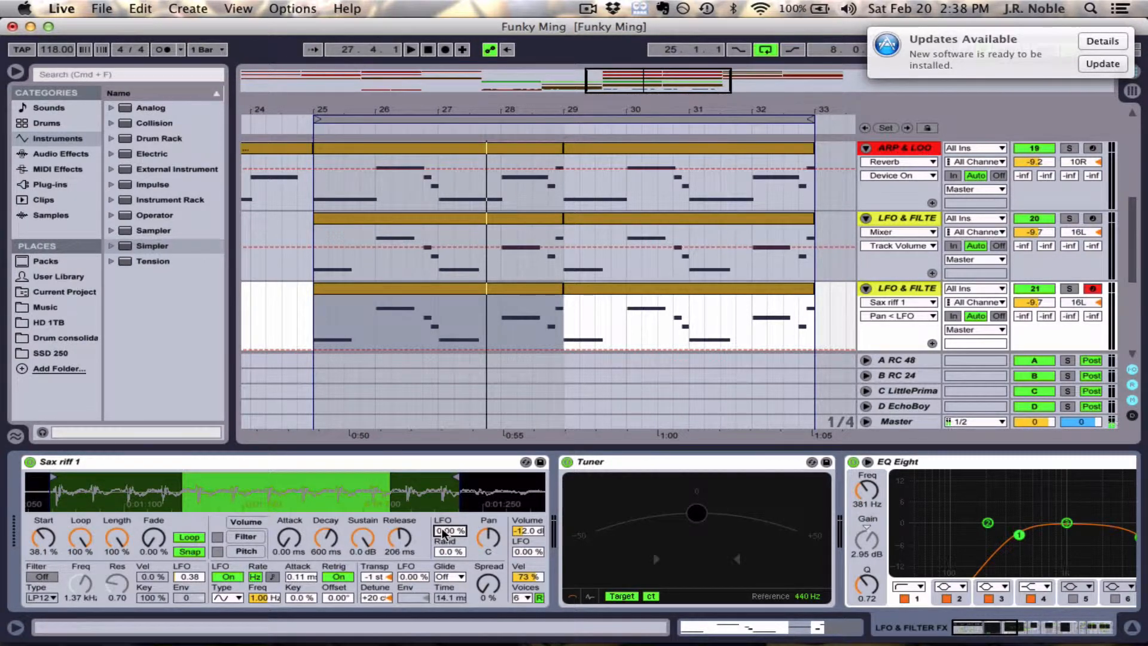
mouse_move(444, 533)
left_mouse_down()
mouse_move(443, 476)
mouse_move(442, 540)
left_mouse_up()
- Switch the Sax riff 1 LFO rate back to tempo-synced beats
left_click(273, 576)
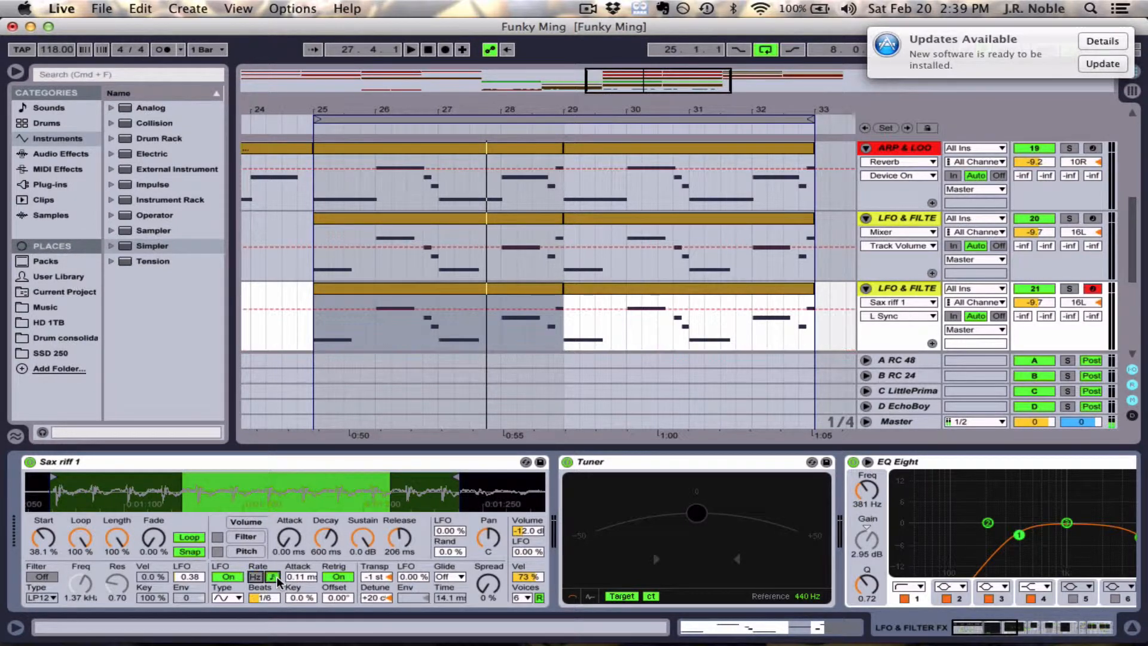
left_click(265, 597)
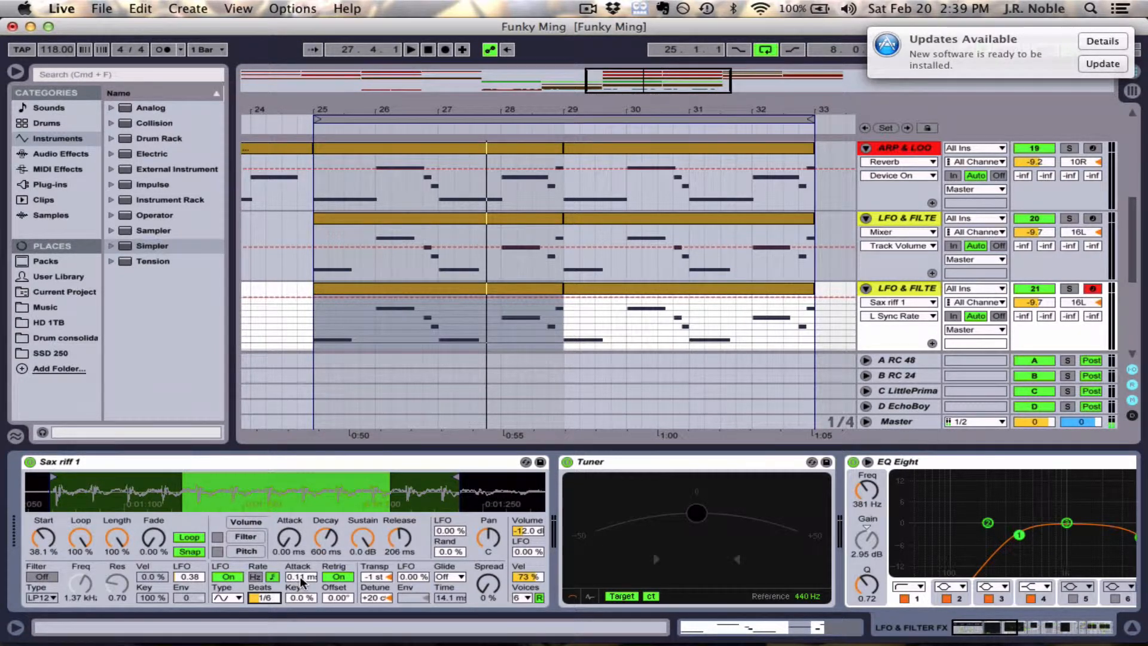
left_click(411, 577)
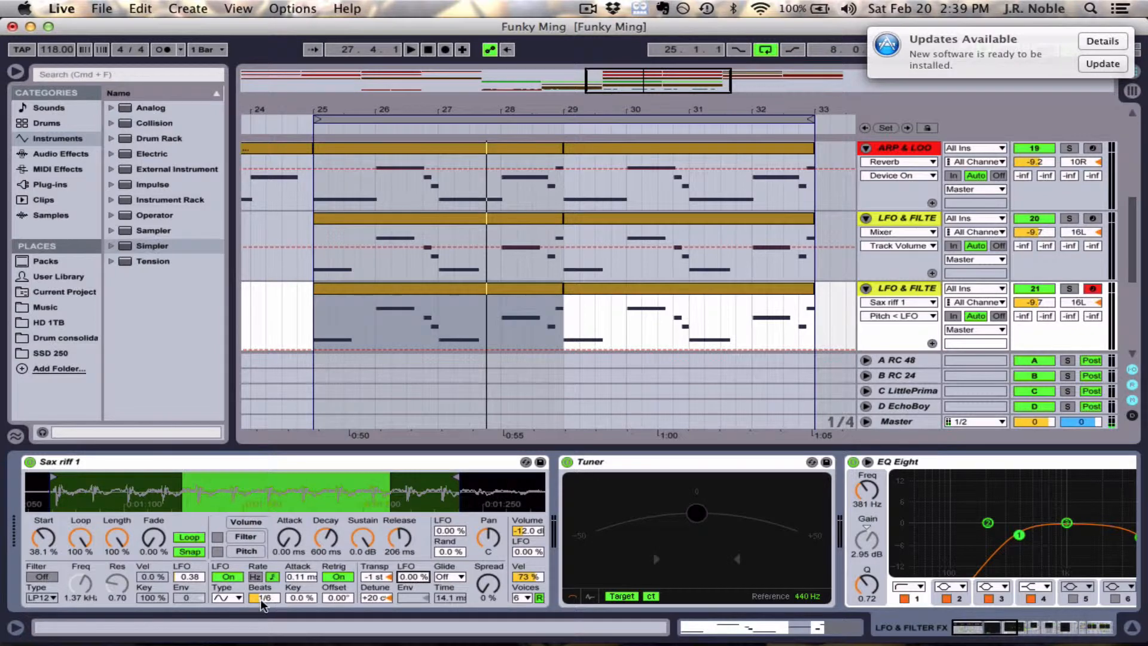
- Set the LFO waveform to the falling sawtooth and its pitch modulation amount to 25.8 %
left_click(235, 597)
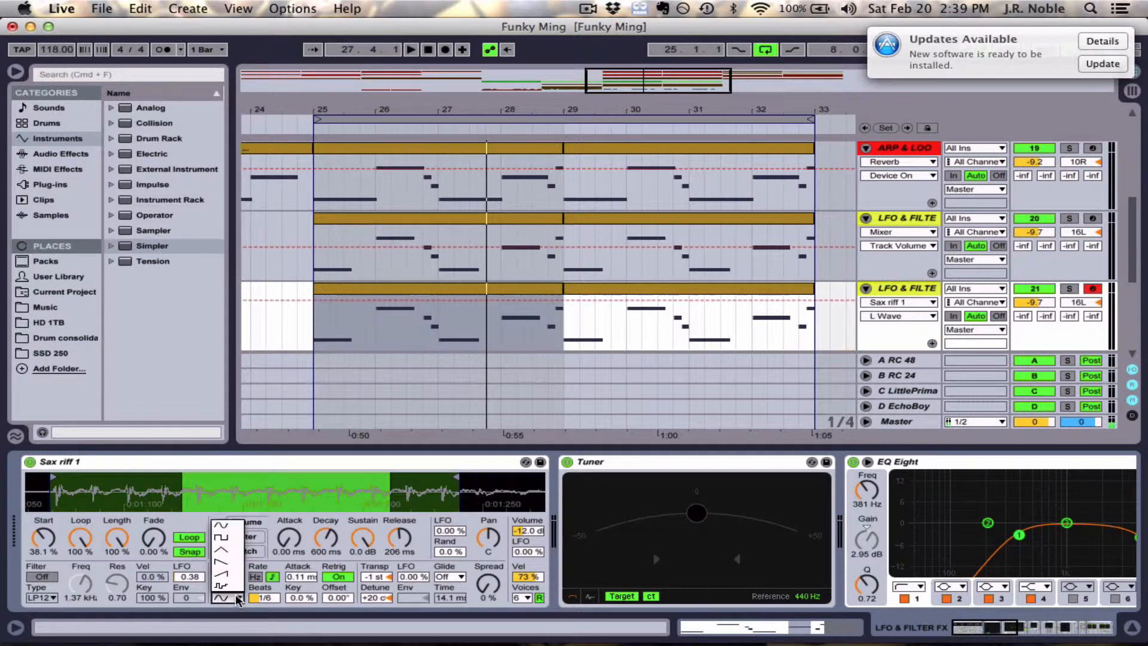
left_click(226, 561)
left_click(414, 576)
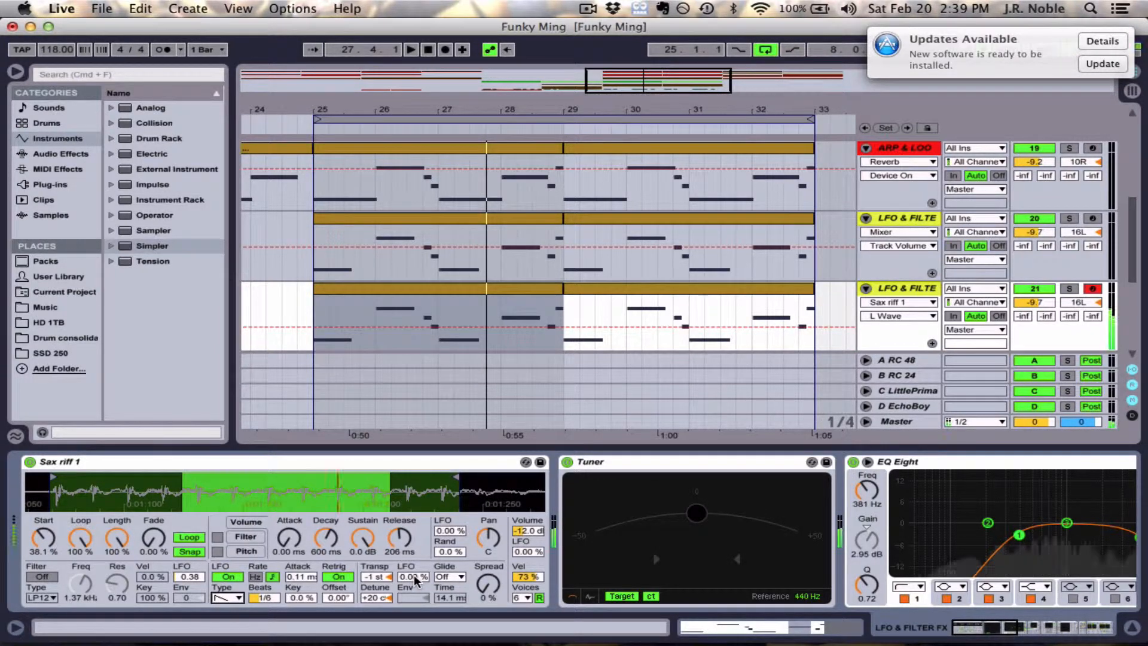
mouse_move(413, 575)
left_mouse_down()
mouse_move(414, 518)
mouse_move(414, 574)
left_mouse_up()
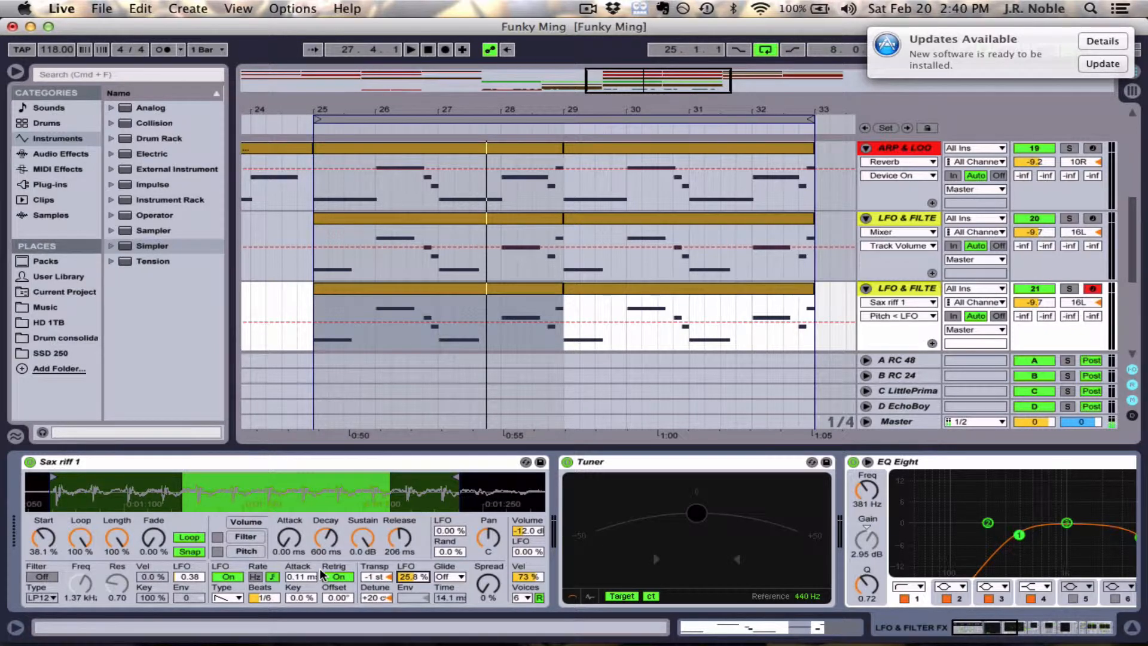
- Turn on the Sax riff 1 filter with its frequency at 22.0 kHz and LFO amount at 0.00
left_click(44, 574)
left_click_drag(80, 585, 80, 538)
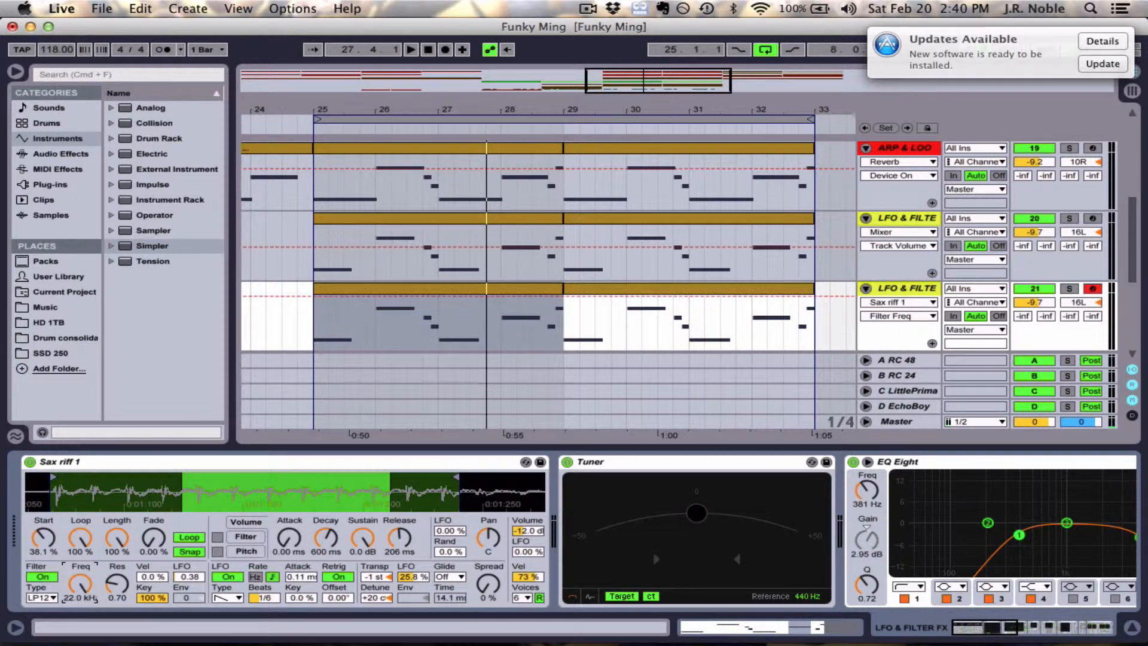
left_click_drag(199, 577, 199, 610)
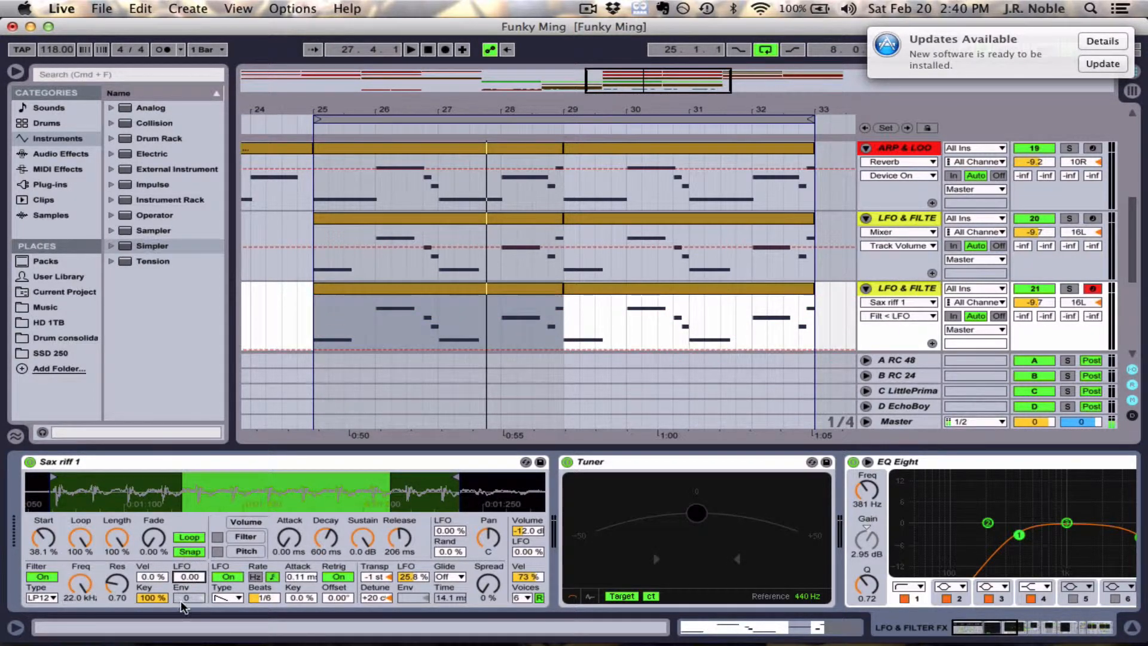
- Lower the filter frequency to 1.06 kHz and try modulating it with the LFO, returning the LFO amount to 0.00
left_click(83, 583)
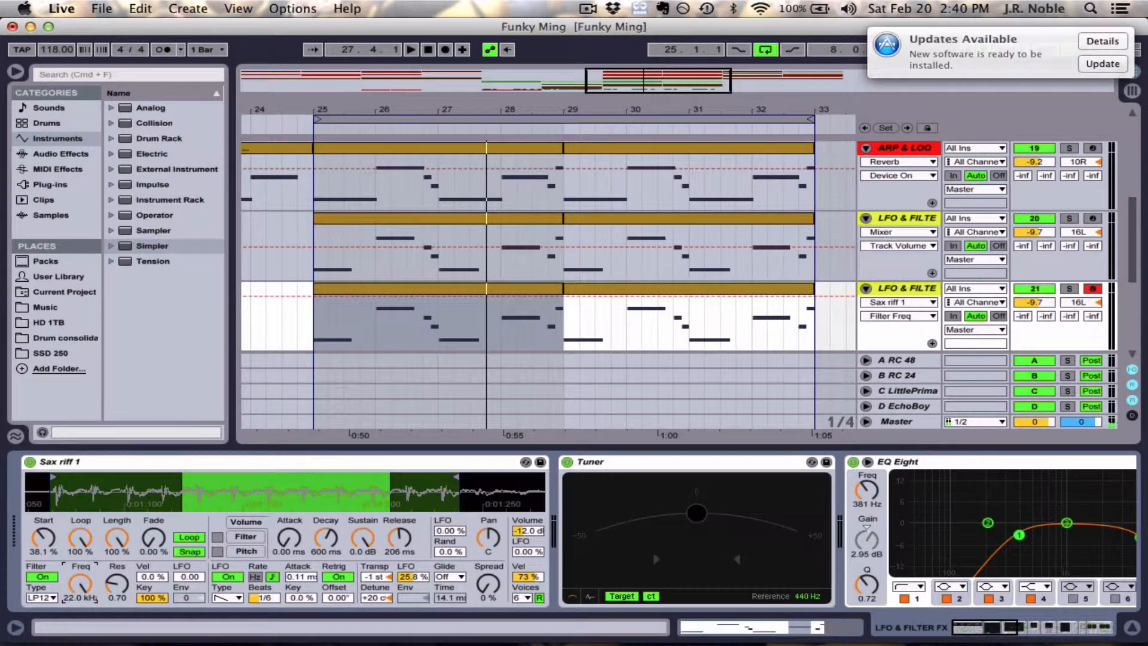
left_click_drag(82, 583, 85, 611)
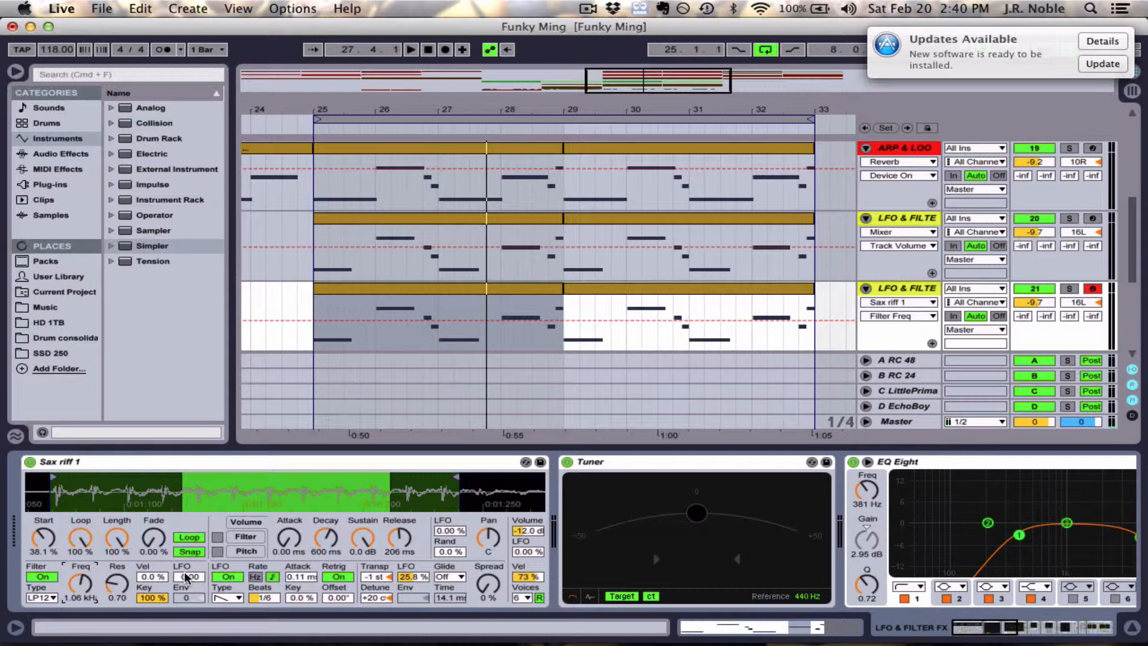
left_click_drag(187, 577, 187, 577)
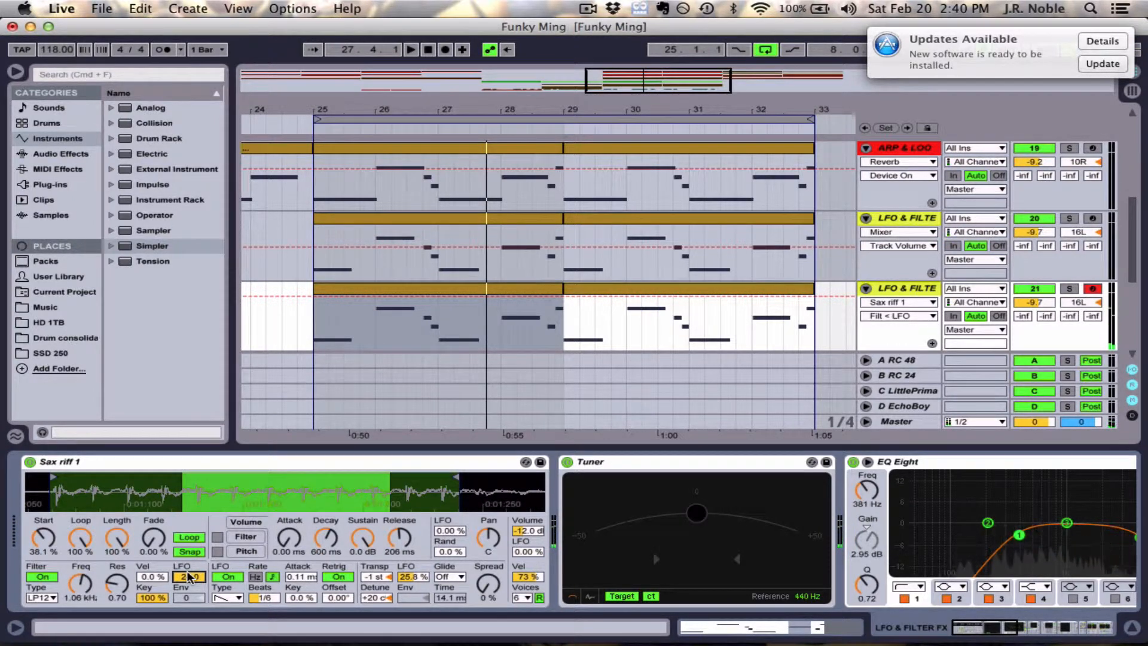
left_click_drag(191, 574, 190, 633)
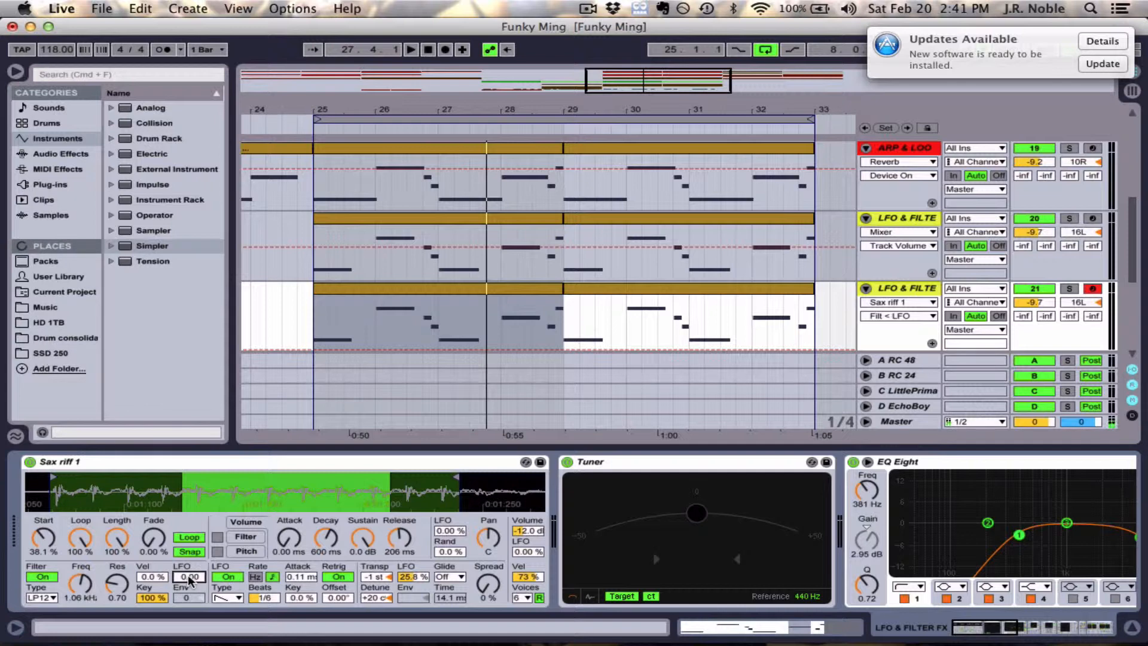
- Set the Sax riff 1 filter's LFO amount to 24.0 and look over the available filter types
left_click_drag(188, 575, 187, 491)
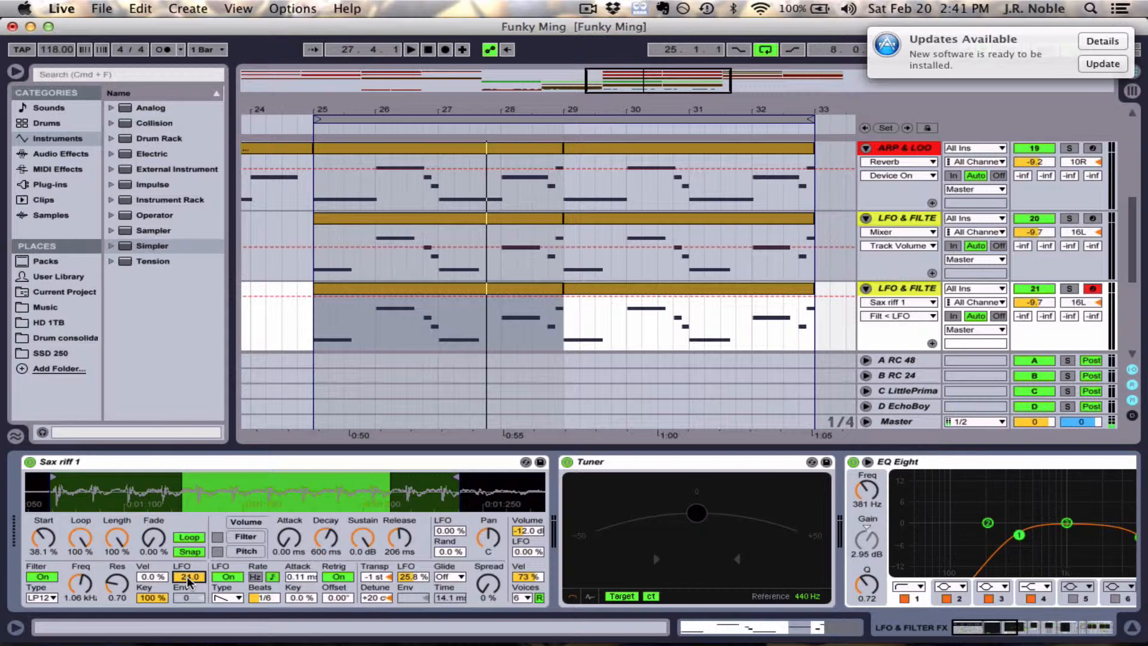
left_click(43, 597)
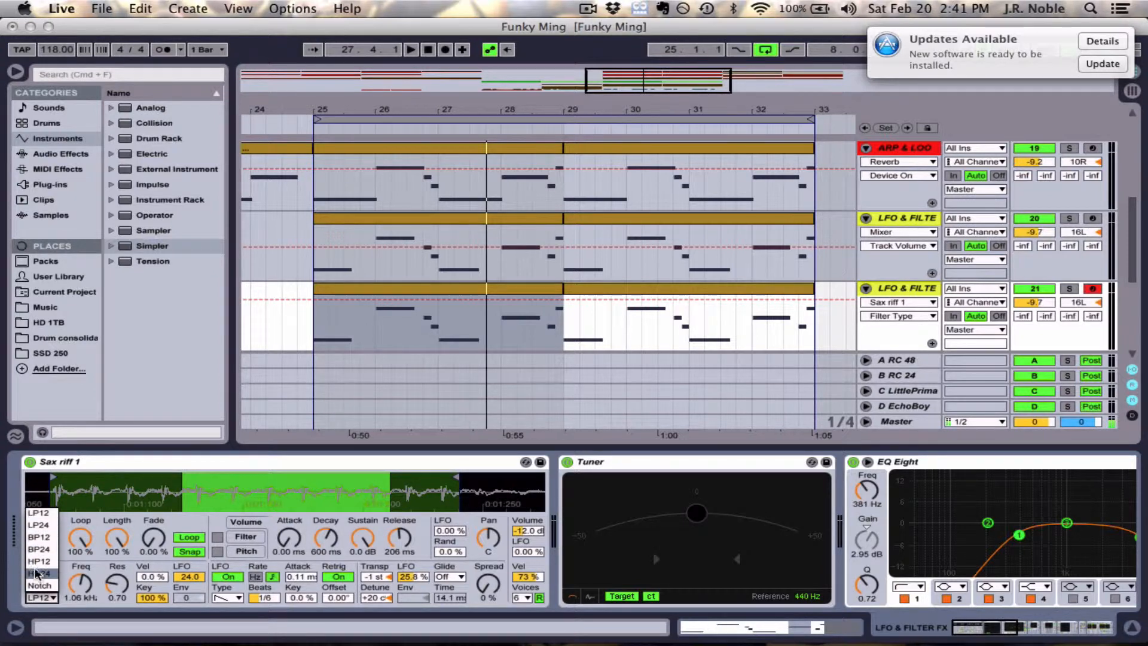
left_click(65, 569)
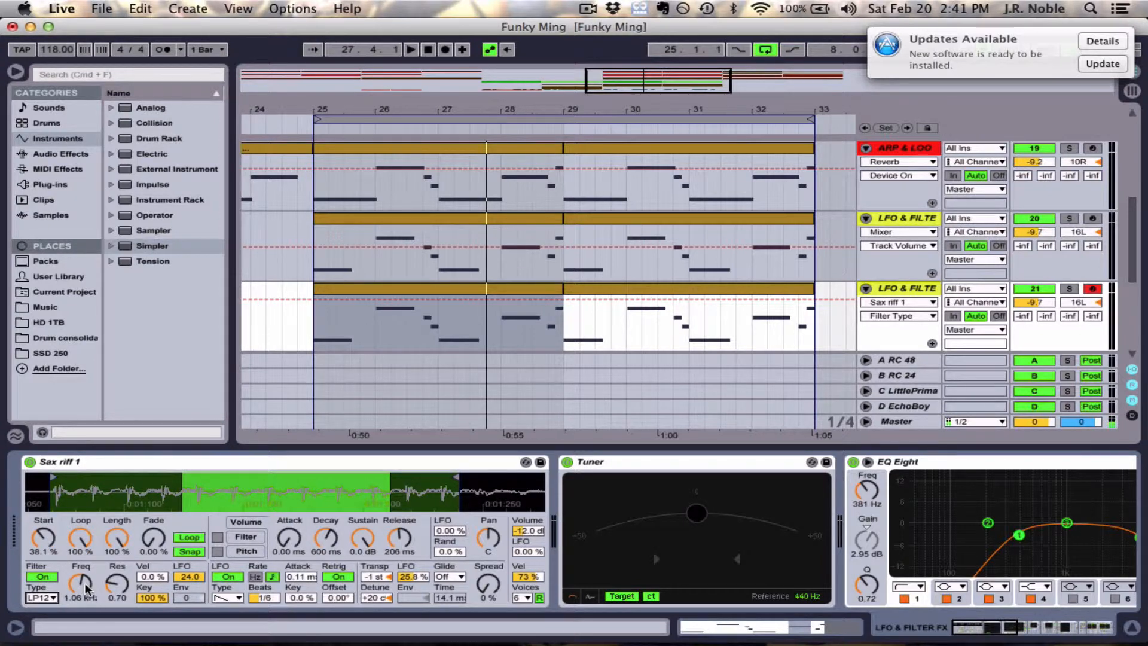
- Compare the LP12 and LP24 filter types on Sax riff 1, ending on LP12
left_click(45, 596)
left_click(43, 513)
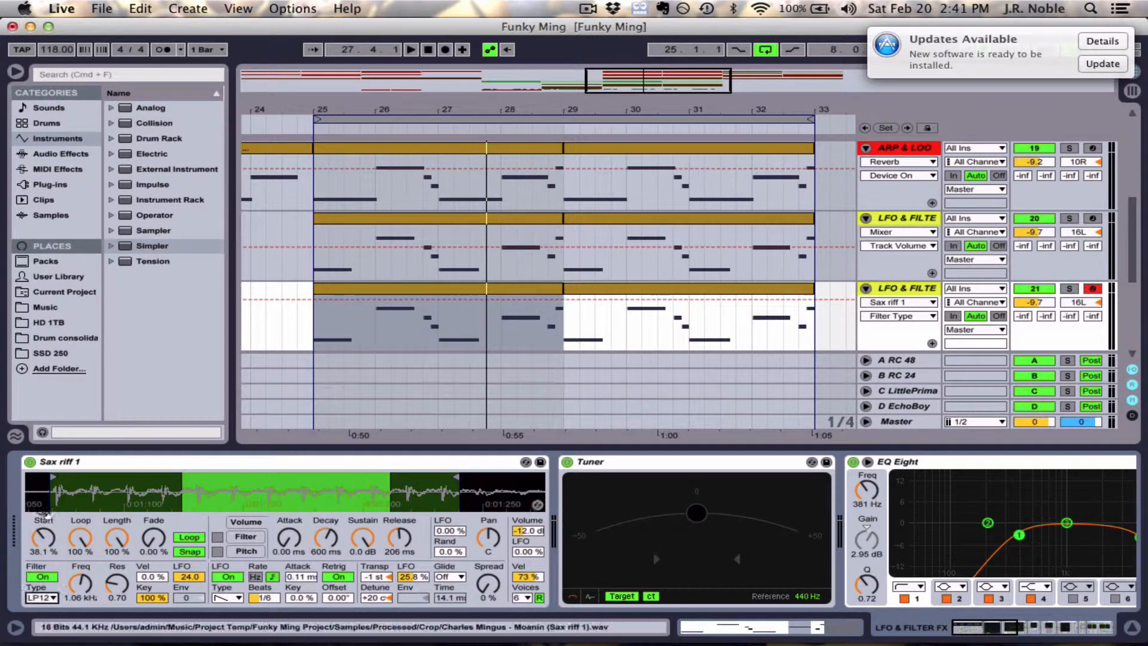
left_click(49, 597)
left_click(48, 522)
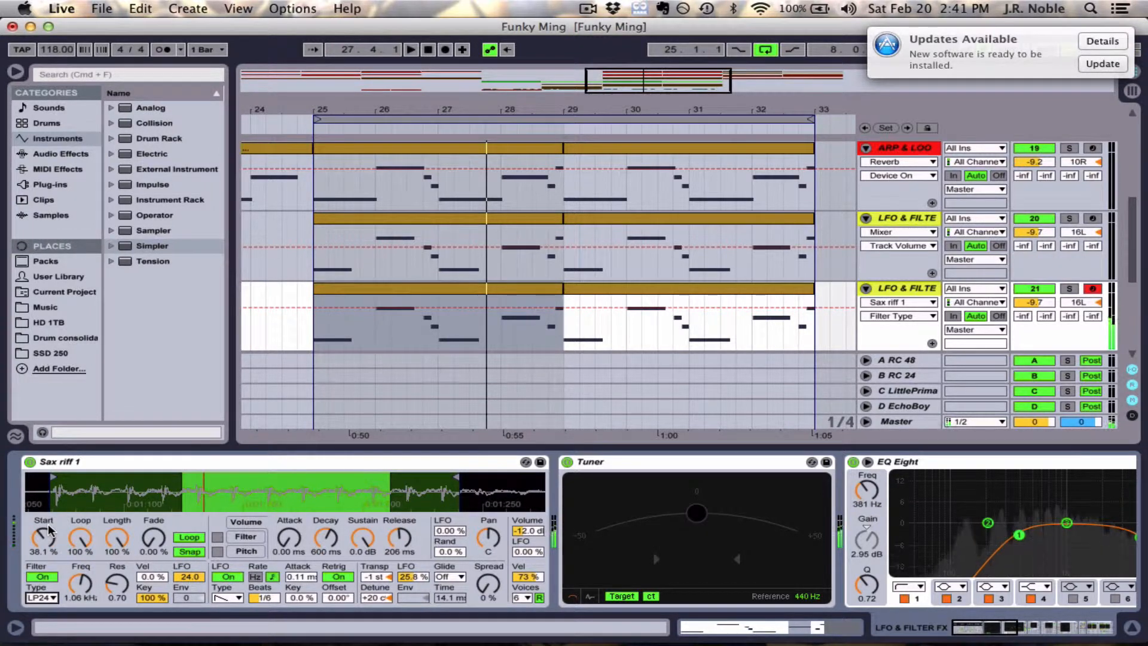
left_click(44, 593)
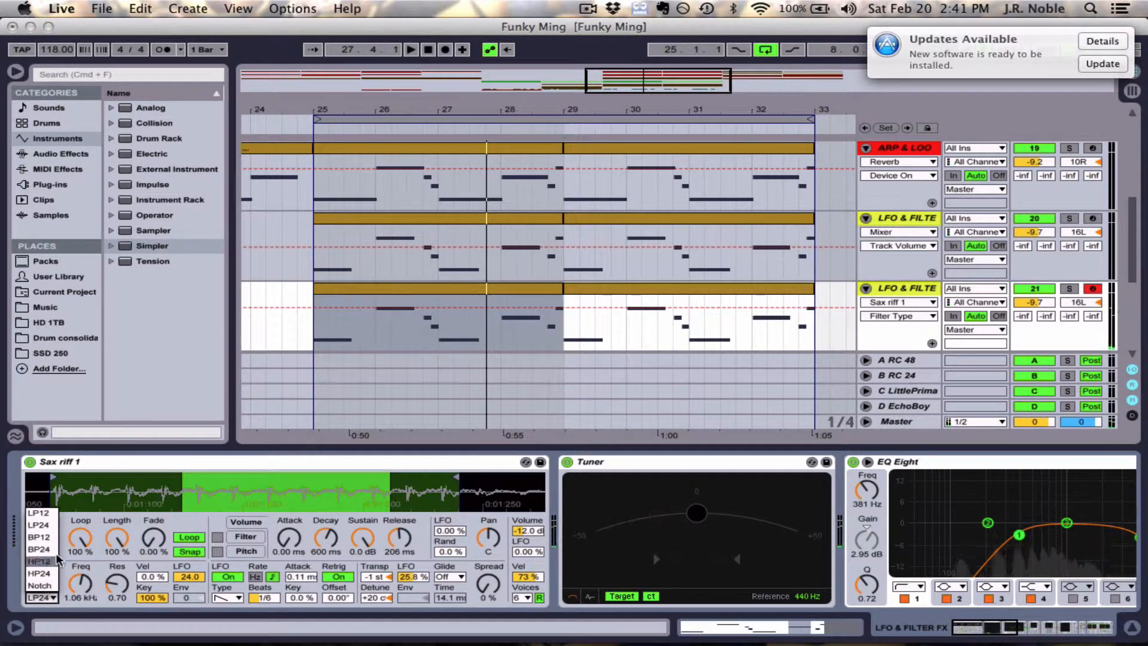
left_click(53, 512)
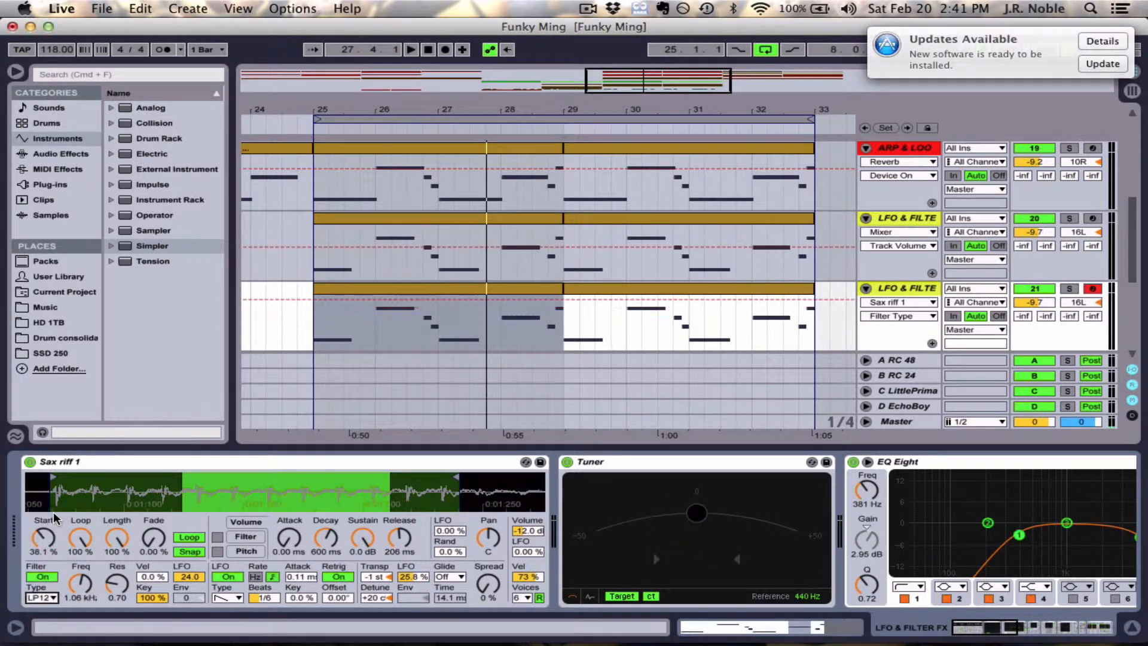
left_click(49, 596)
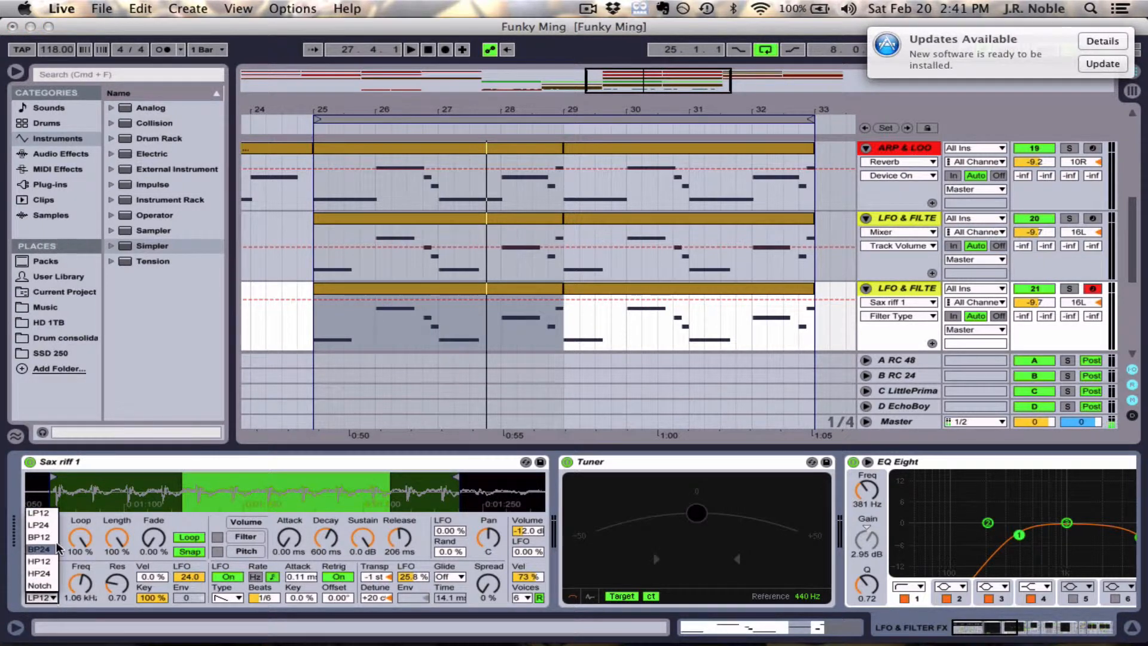
left_click(55, 525)
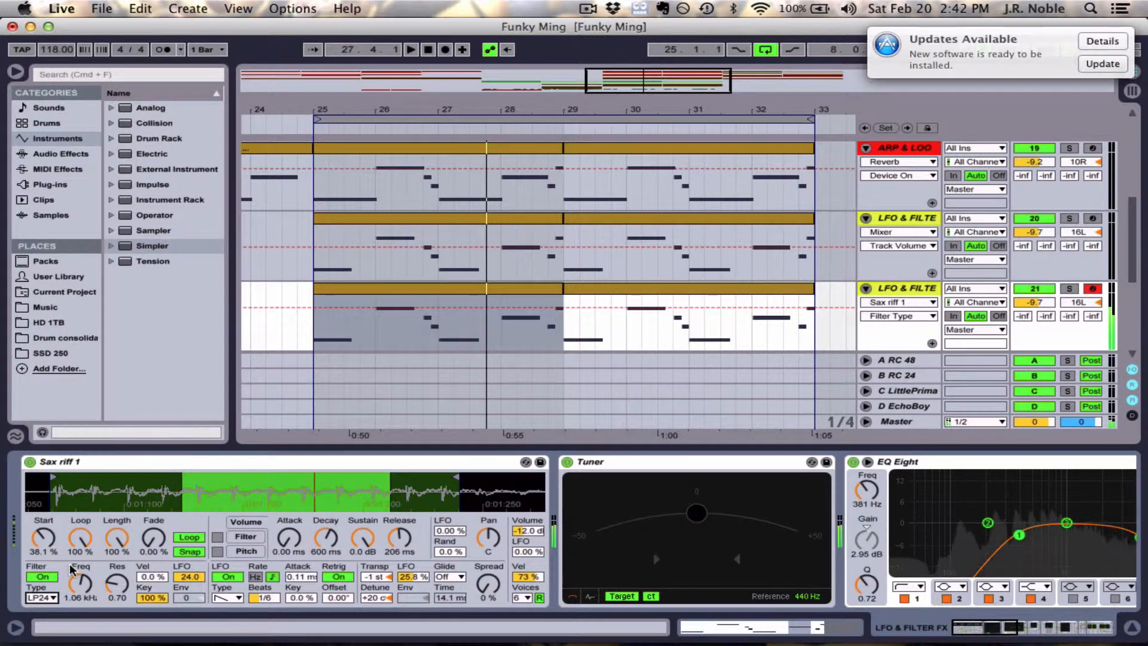
left_click(40, 597)
left_click(38, 512)
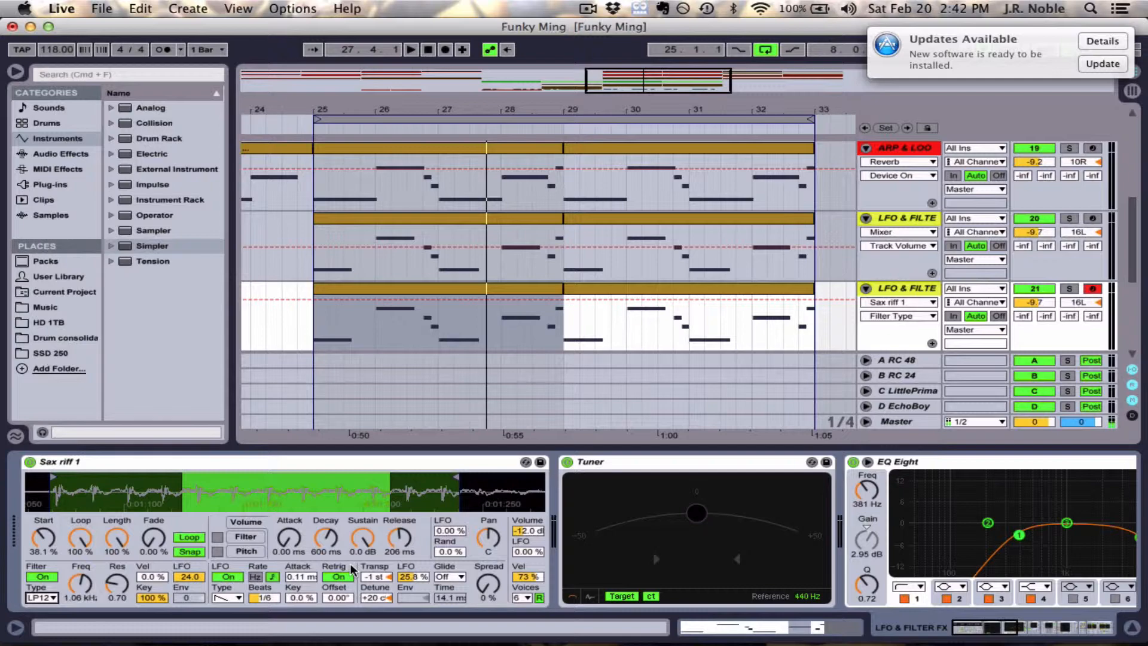
- Turn the Simple Delay, Reverb and Zappified effects back on in the duplicated LFO & Filter track's device chain
scroll(350, 563, "right", 6)
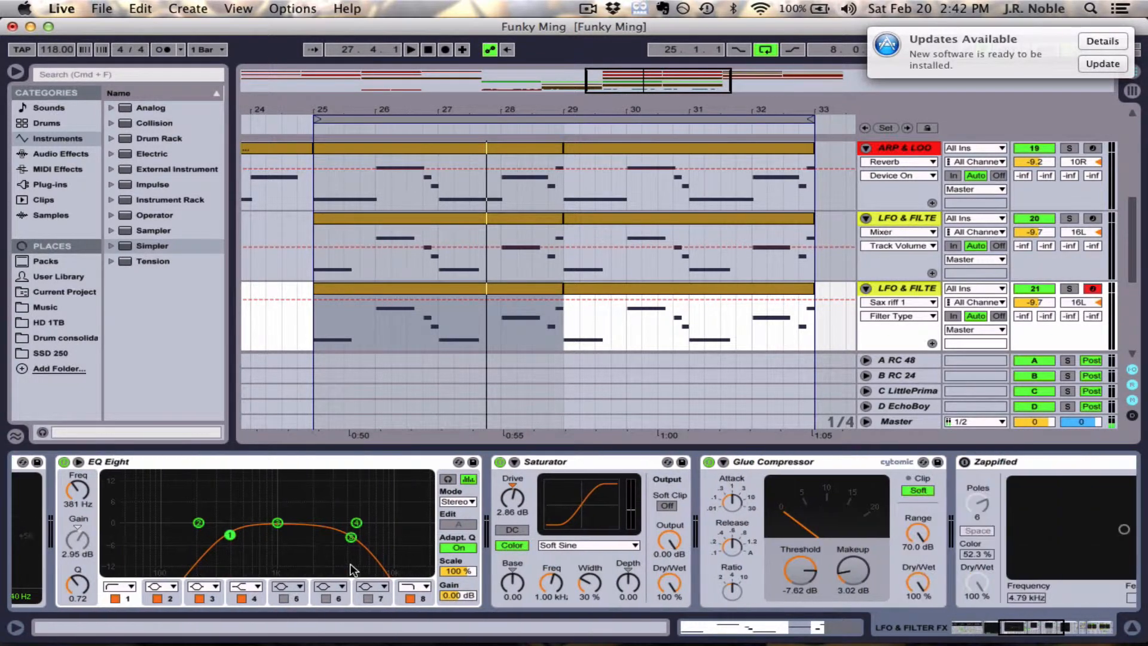
scroll(350, 564, "right", 8)
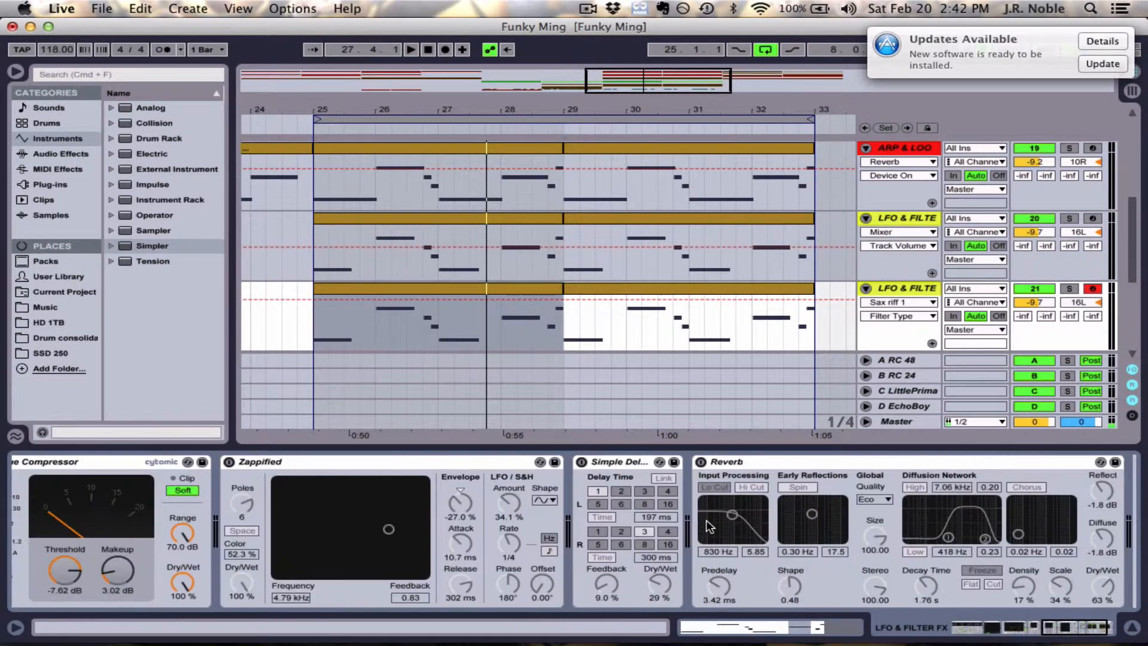
left_click(665, 466)
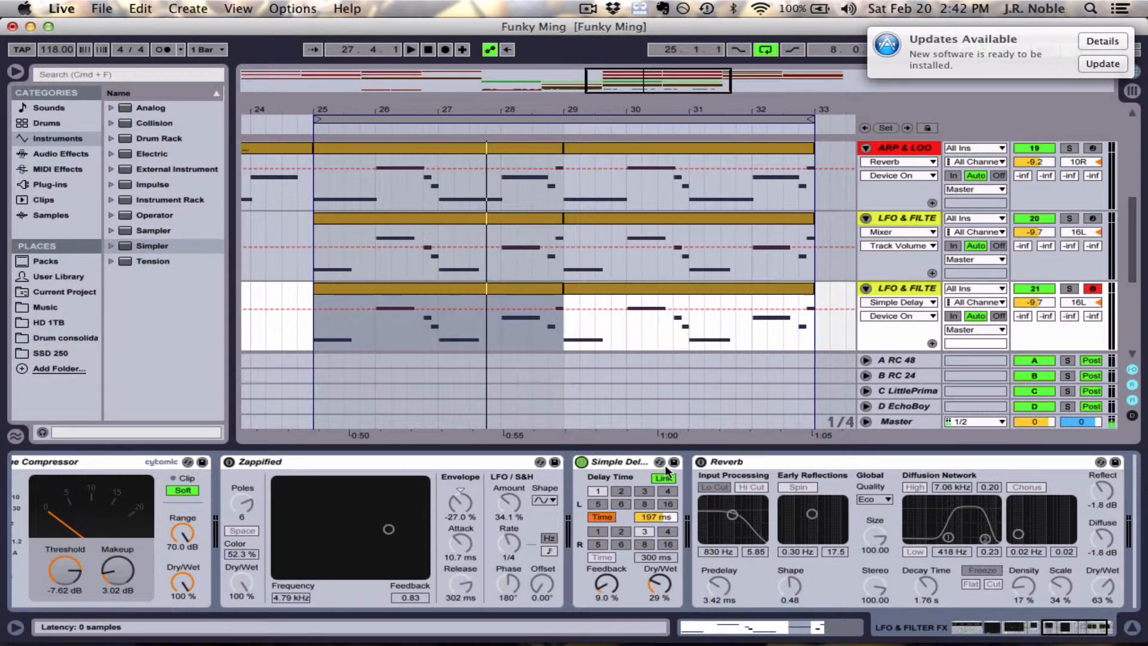
left_click(701, 461)
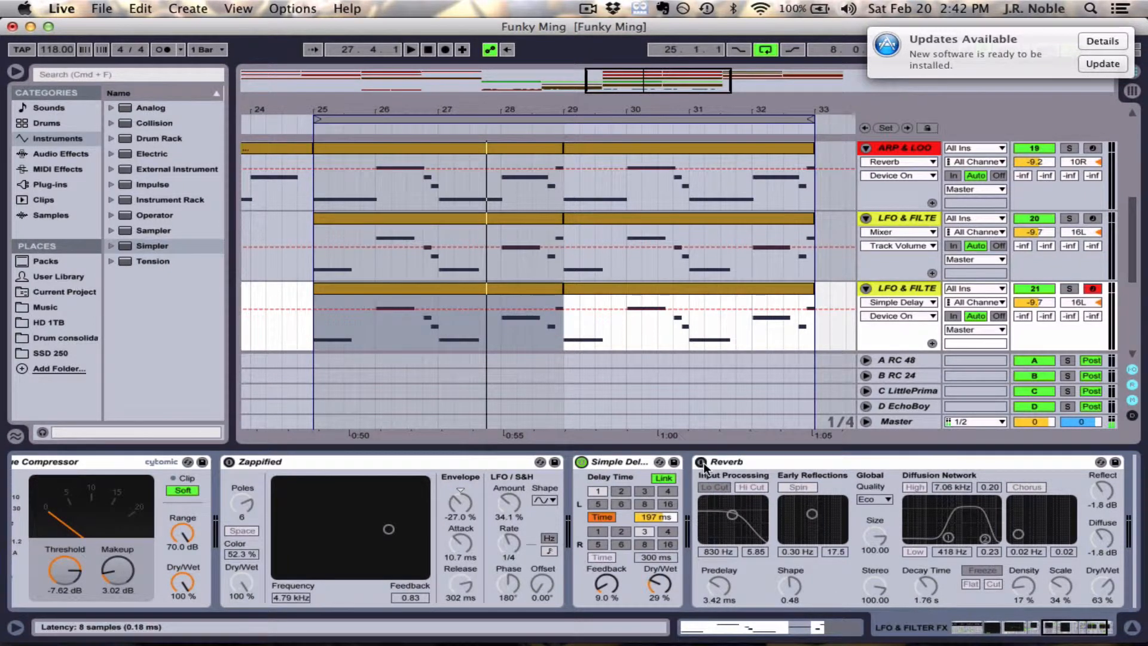
left_click(321, 462)
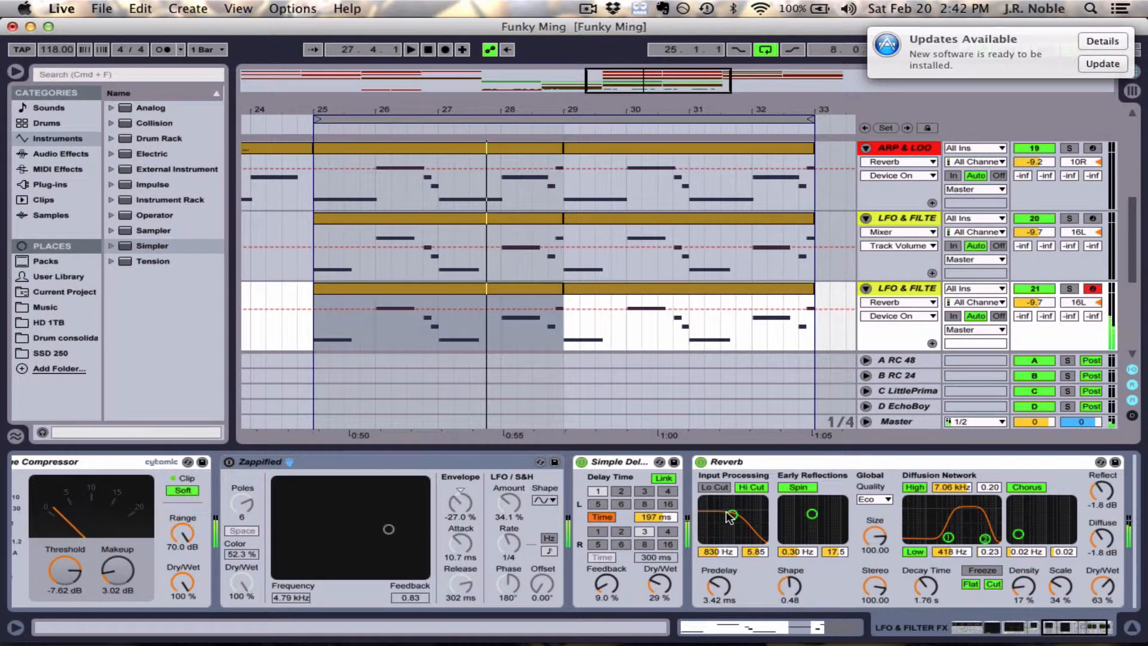
left_click(230, 462)
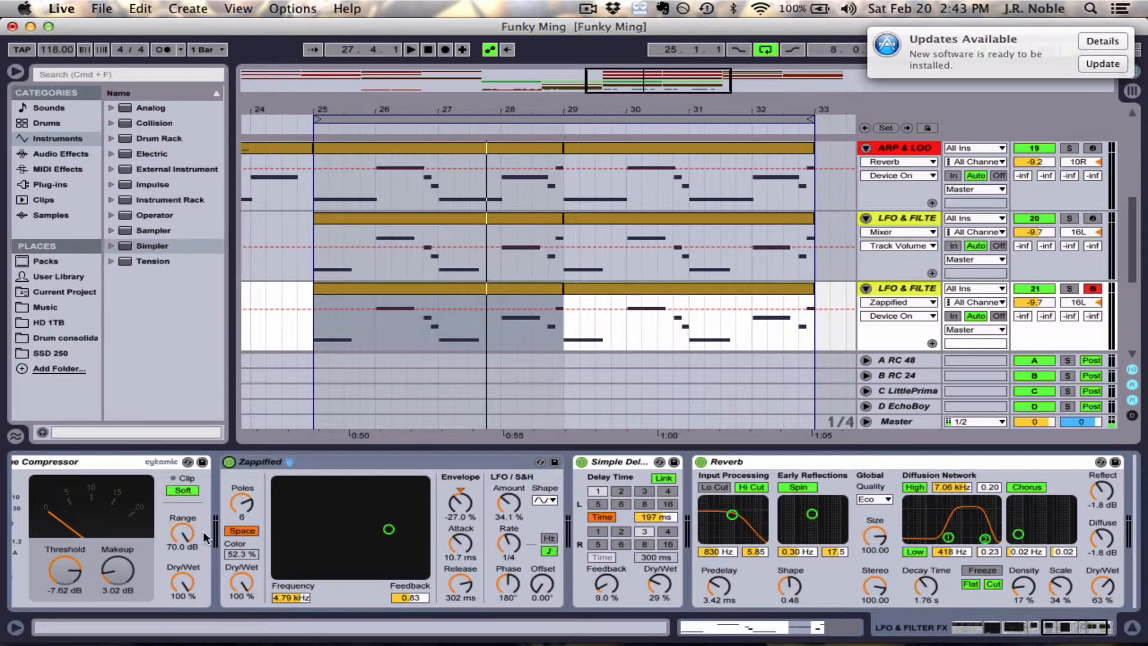
- Solo LFO & Filter track 21, listen to it with its effects on, and unsolo it
scroll(203, 531, "left", 10)
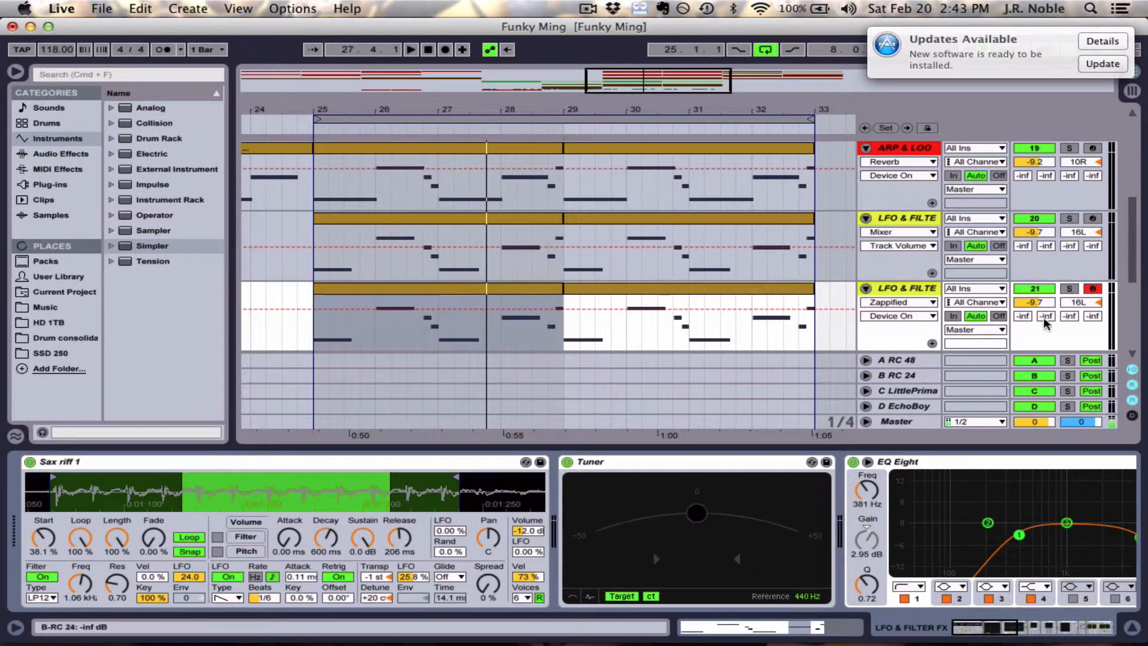
left_click(1070, 288)
key("space")
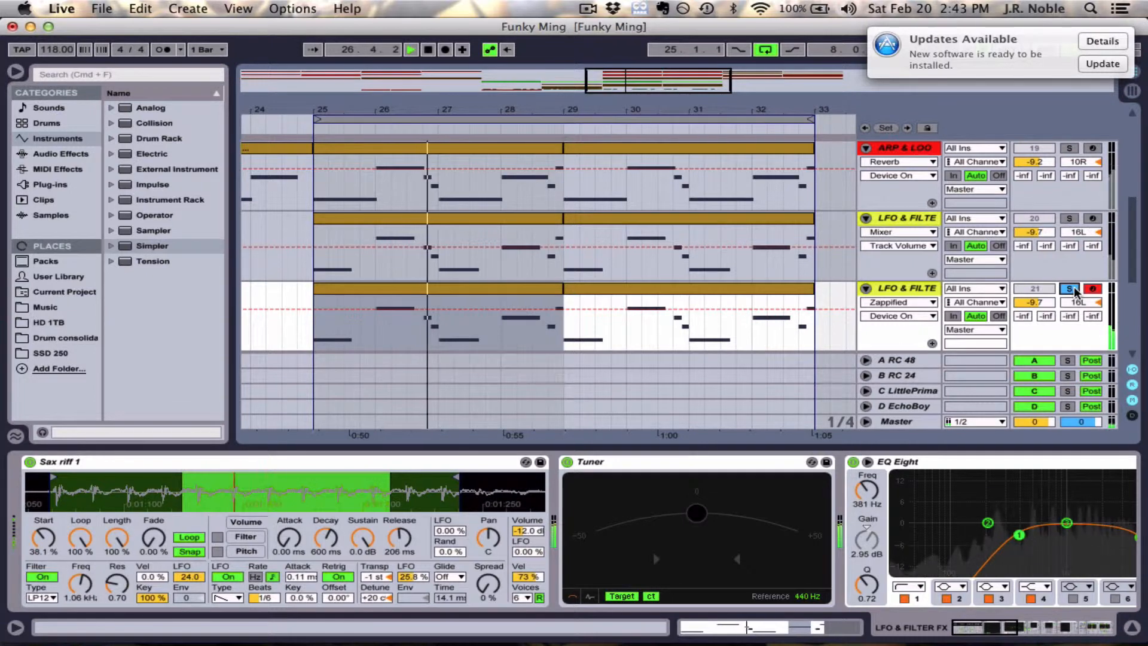
key("space")
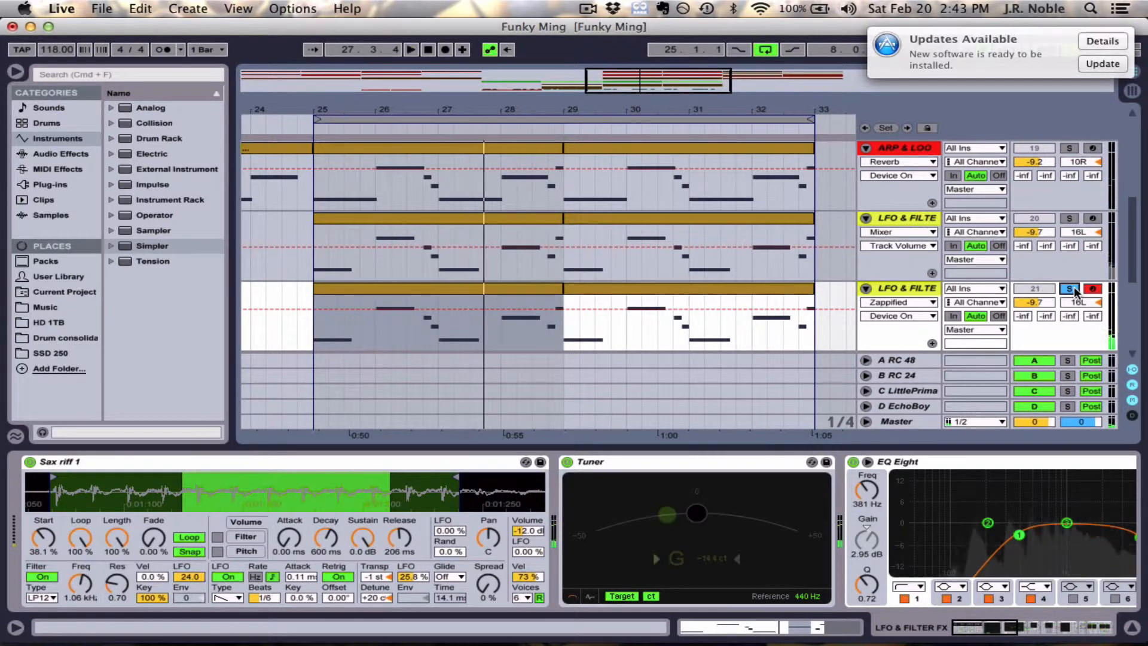
left_click(1071, 289)
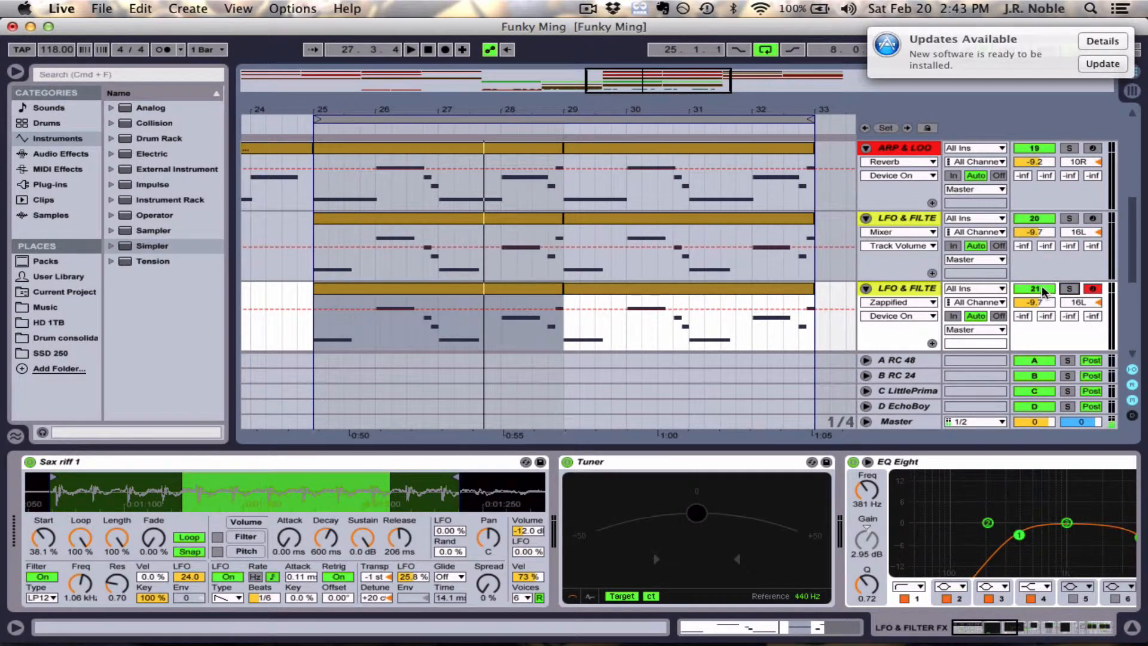
- Mute LFO & Filter track 21 and play the arrangement without it
left_click(1041, 287)
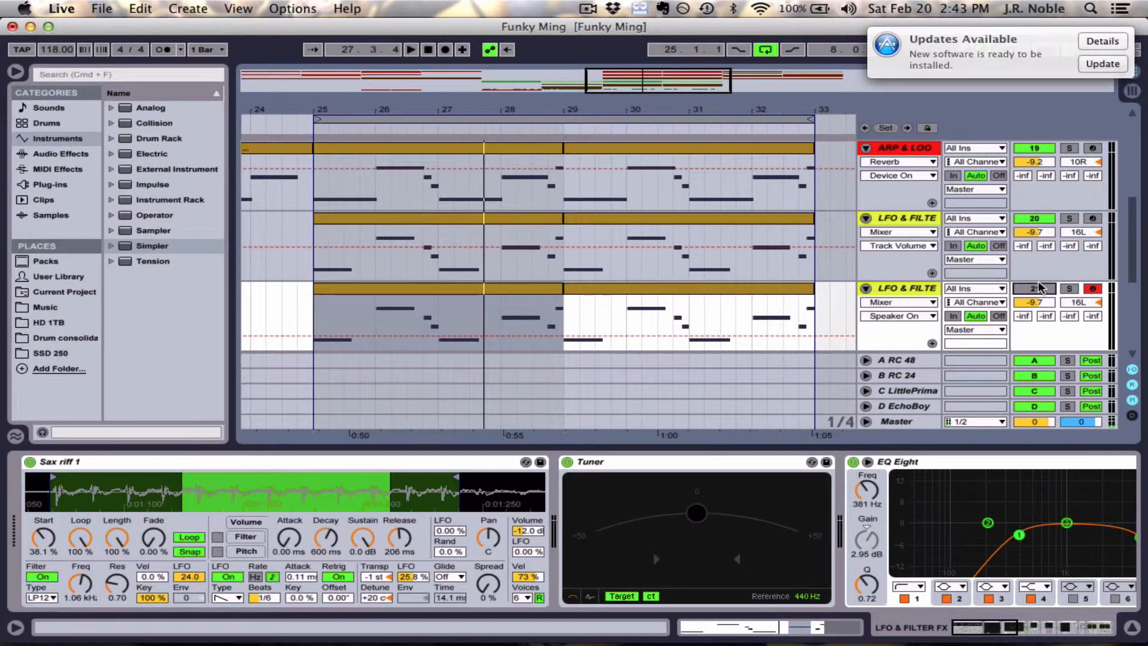
key("space")
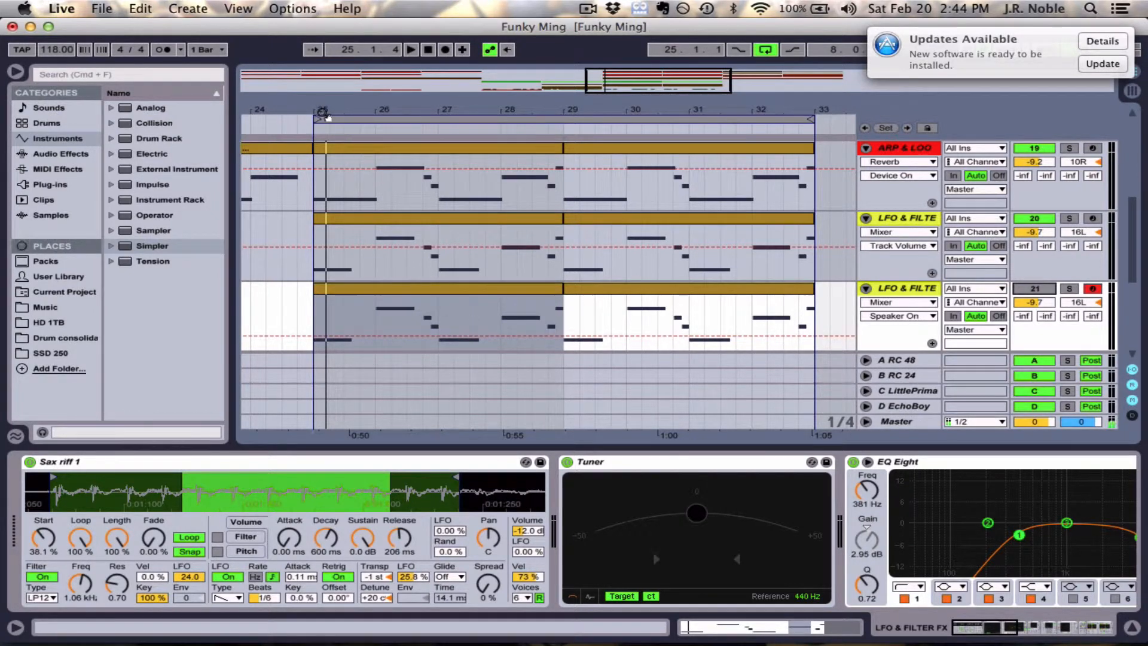
- Zoom the arrangement out to show more bars and collapse tracks 19, 20 and 21
left_click_drag(318, 111, 317, 79)
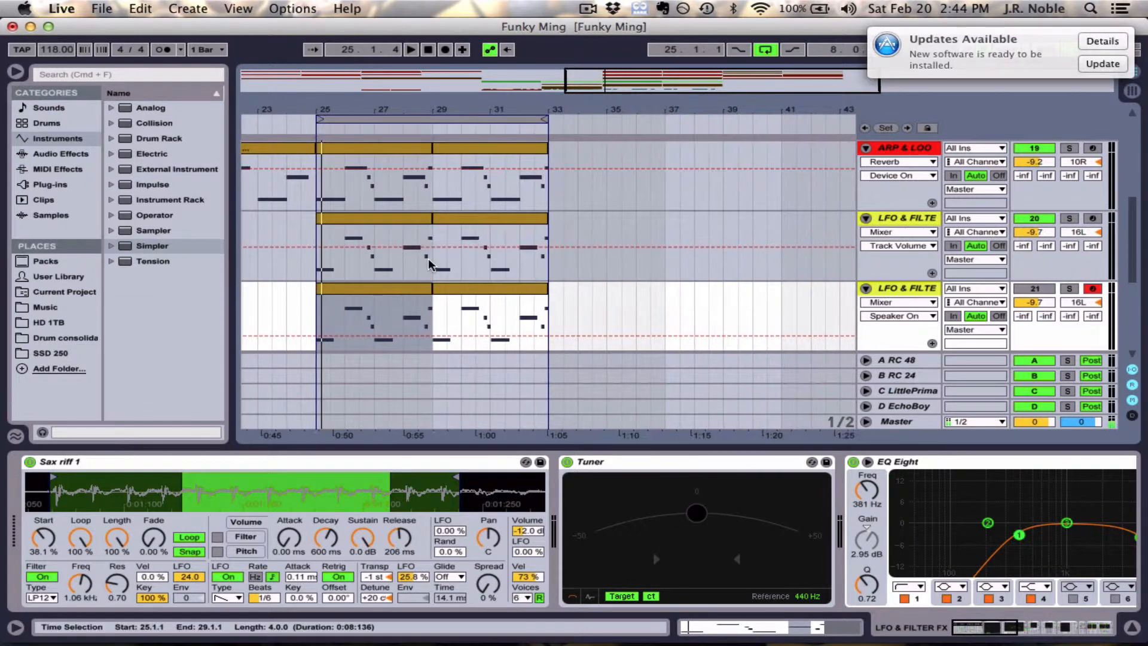
scroll(428, 258, "left", 10)
scroll(428, 259, "right", 1)
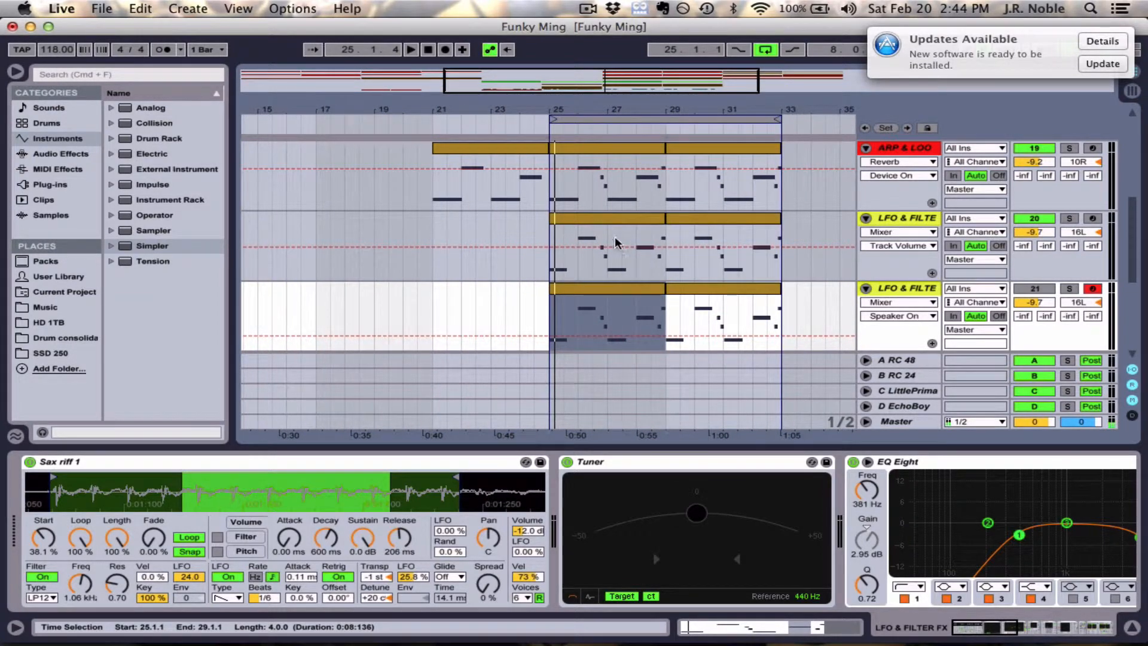
left_click(866, 219)
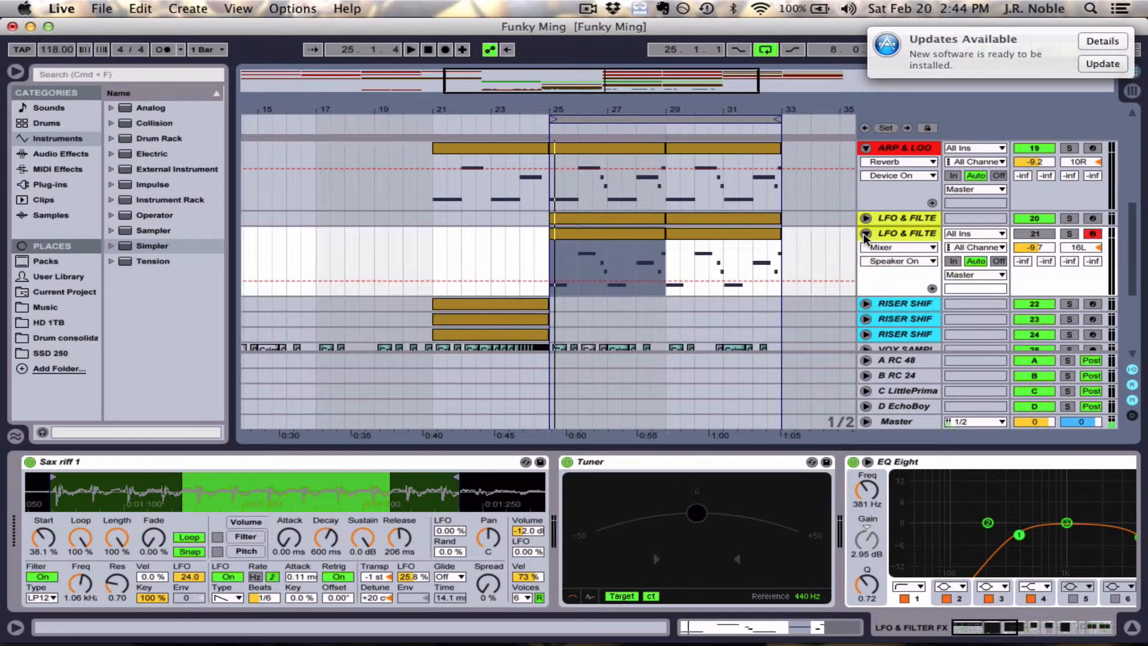
left_click(863, 233)
left_click(864, 149)
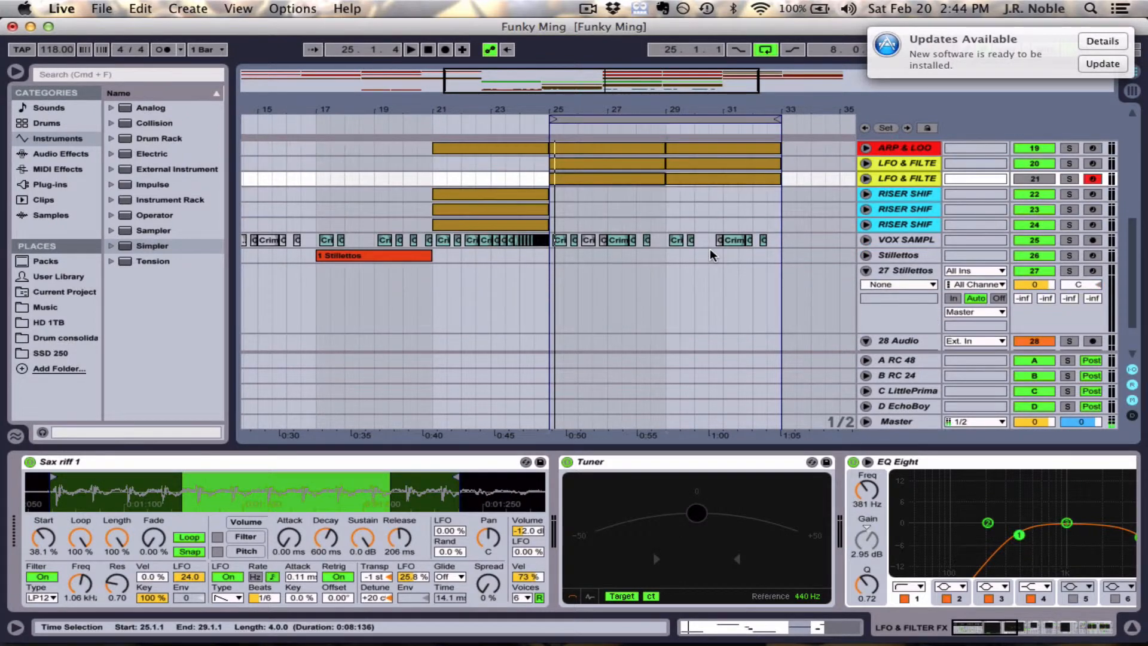
- Look over the arrangement's tracks from the drums down to the Stillettos tracks
scroll(709, 249, "up", 5)
scroll(454, 226, "up", 3)
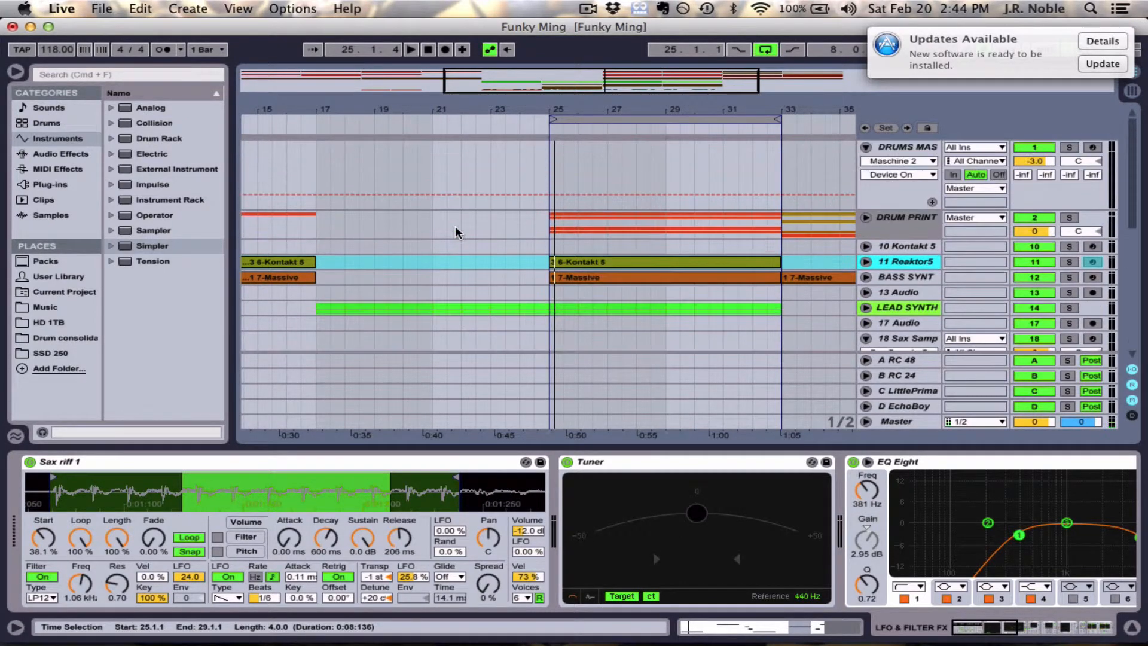
scroll(454, 226, "down", 10)
scroll(455, 226, "up", 4)
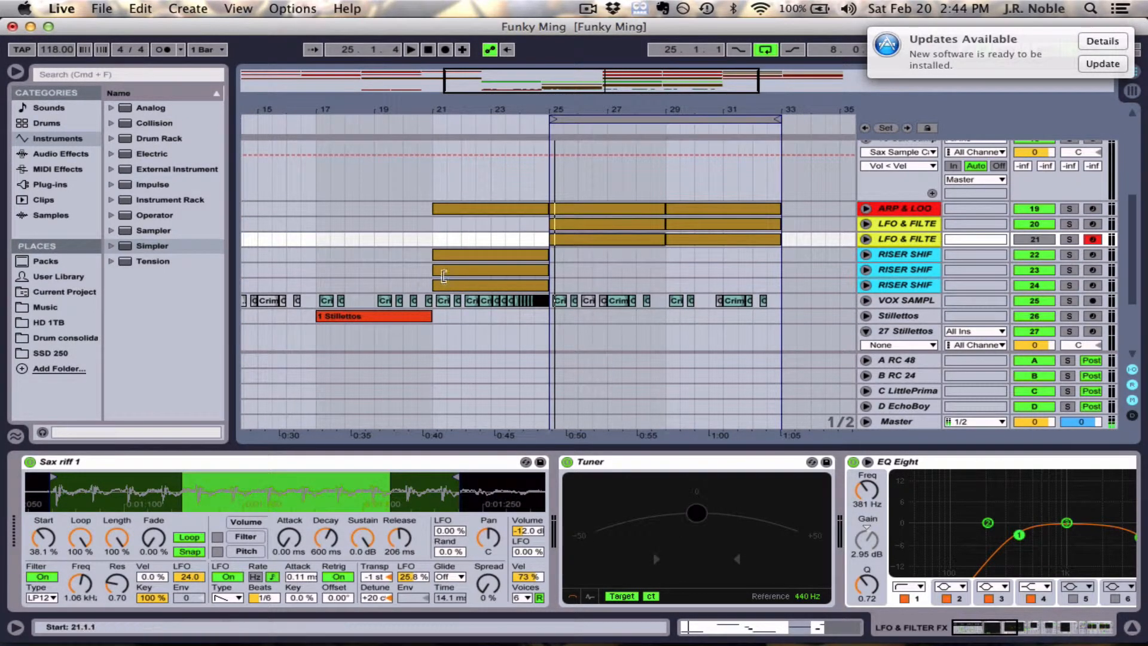